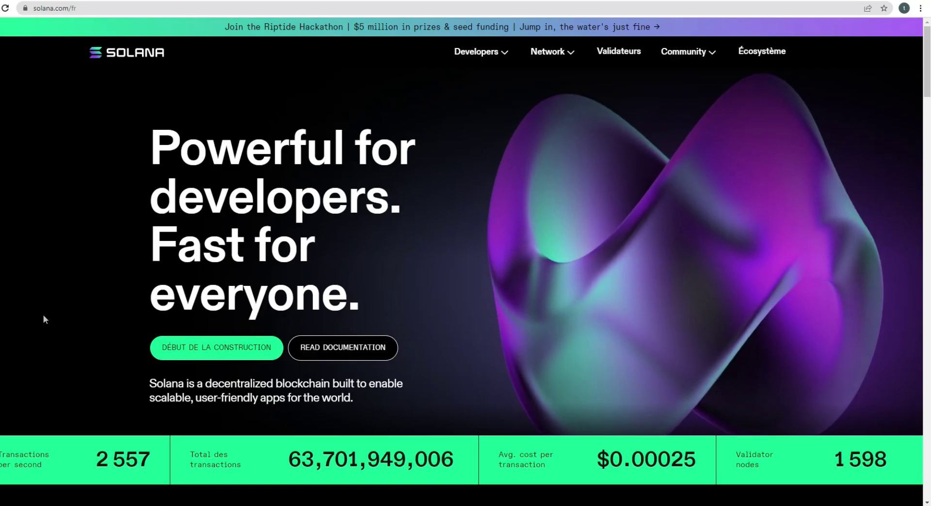
{"action": "scroll", "coordinate": [43, 316], "scroll_direction": "down", "scroll_amount": 3}
{"action": "scroll", "coordinate": [42, 317], "scroll_direction": "up", "scroll_amount": 3}
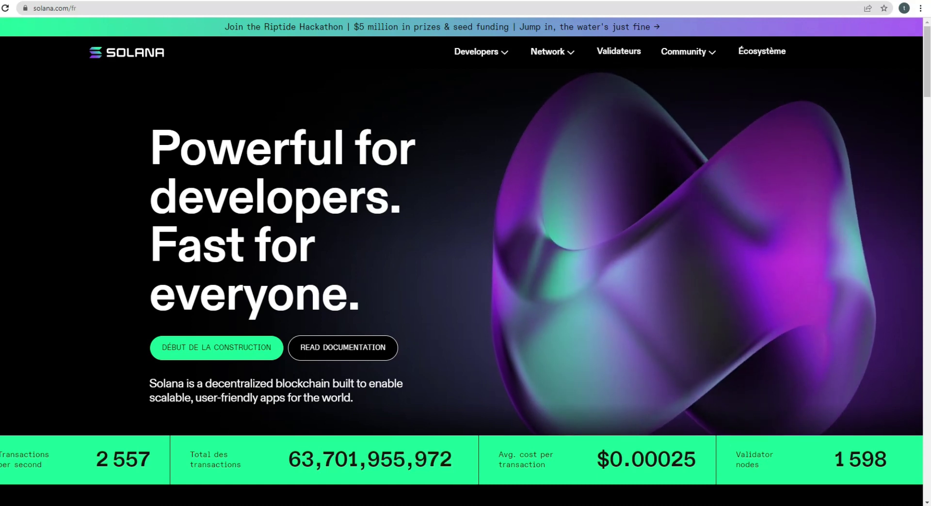
{"action": "scroll", "coordinate": [73, 333], "scroll_direction": "down", "scroll_amount": 3}
{"action": "scroll", "coordinate": [74, 333], "scroll_direction": "up", "scroll_amount": 3}
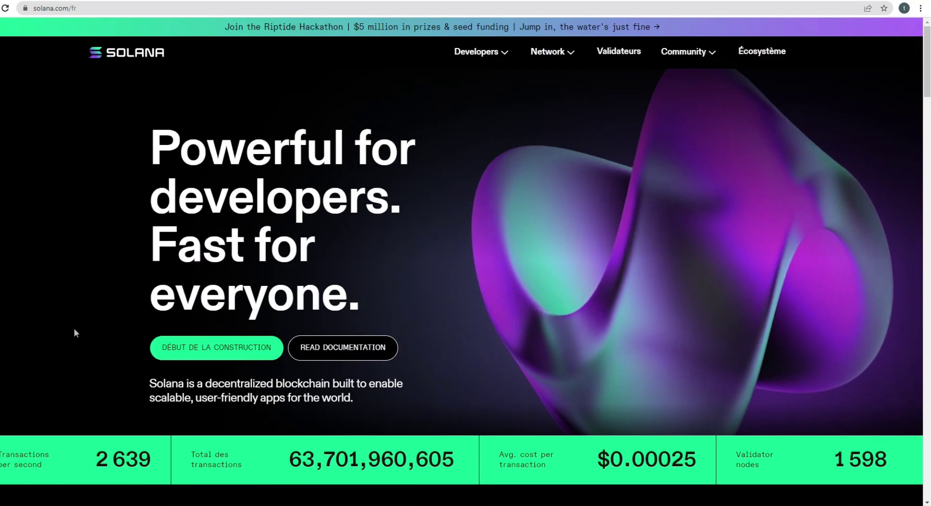
{"action": "scroll", "coordinate": [73, 332], "scroll_direction": "down", "scroll_amount": 1}
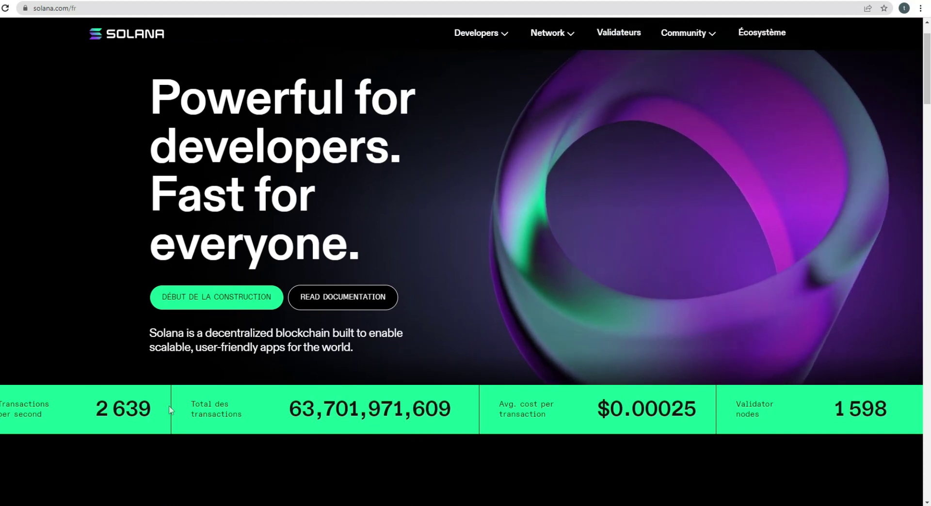
{"action": "scroll", "coordinate": [240, 423], "scroll_direction": "up", "scroll_amount": 1}
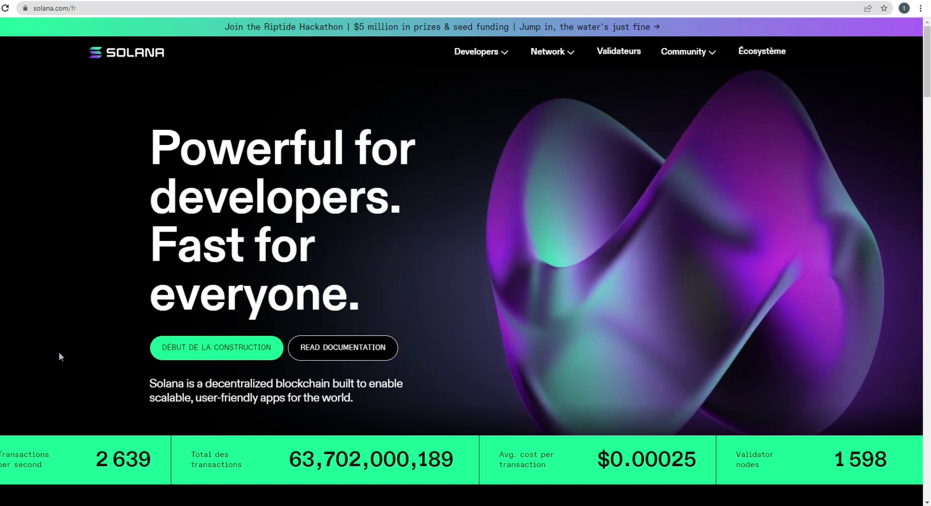
Step: Search Google for "wallet phantom" in a new browser tab
{"action": "key", "text": "ctrl+t"}
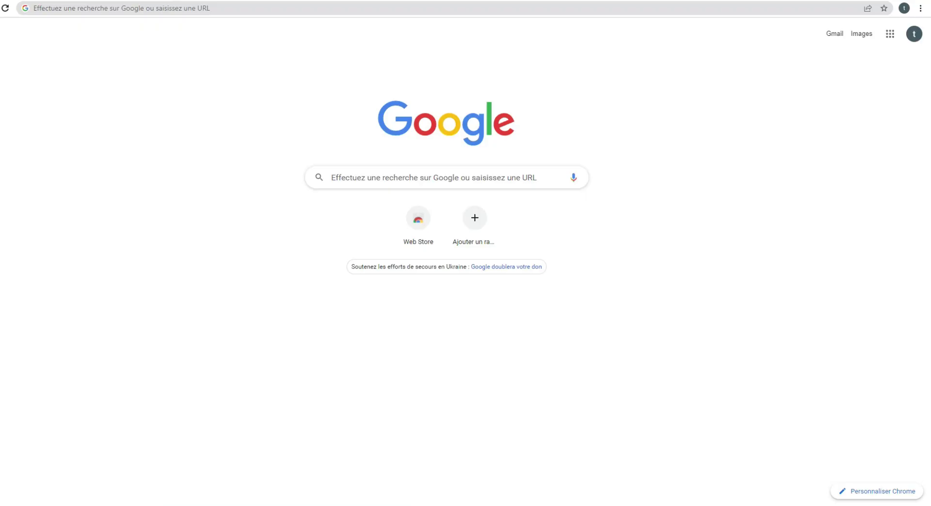
{"action": "left_click", "coordinate": [342, 174]}
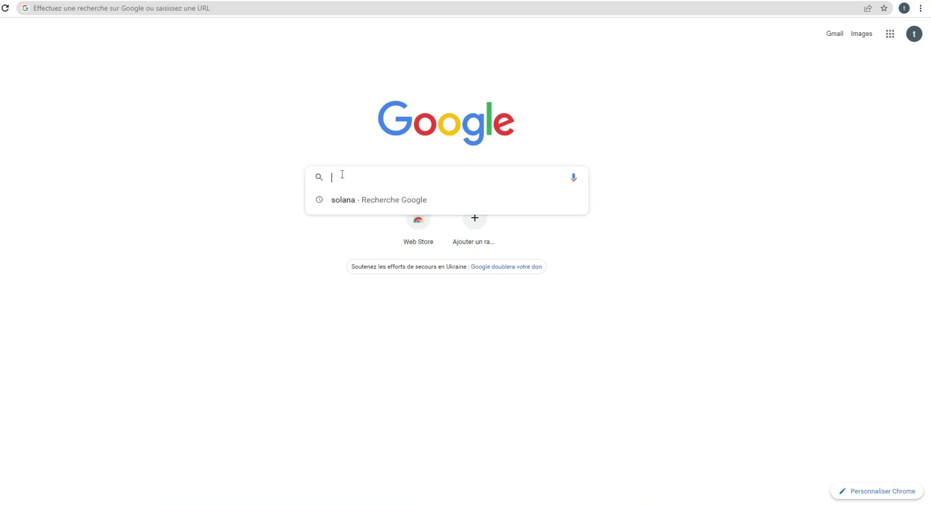
{"action": "left_click", "coordinate": [198, 141]}
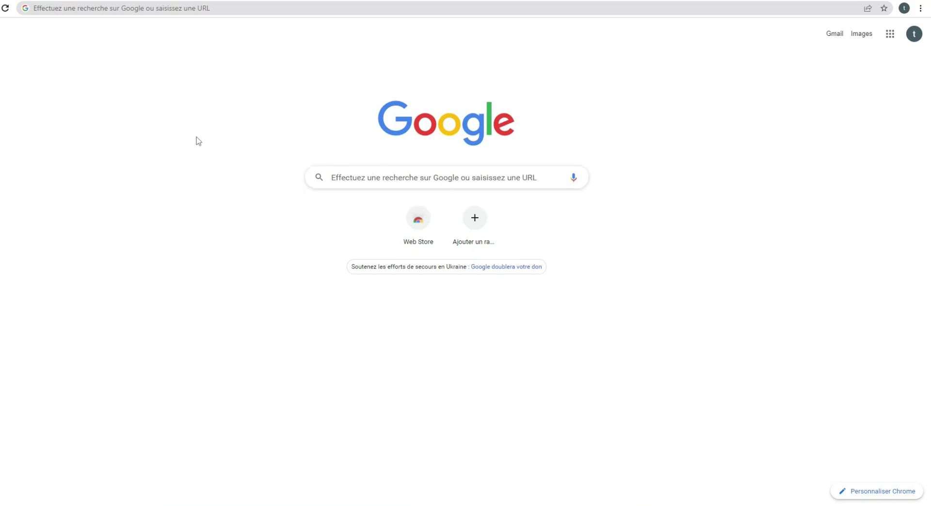
{"action": "left_click", "coordinate": [428, 182]}
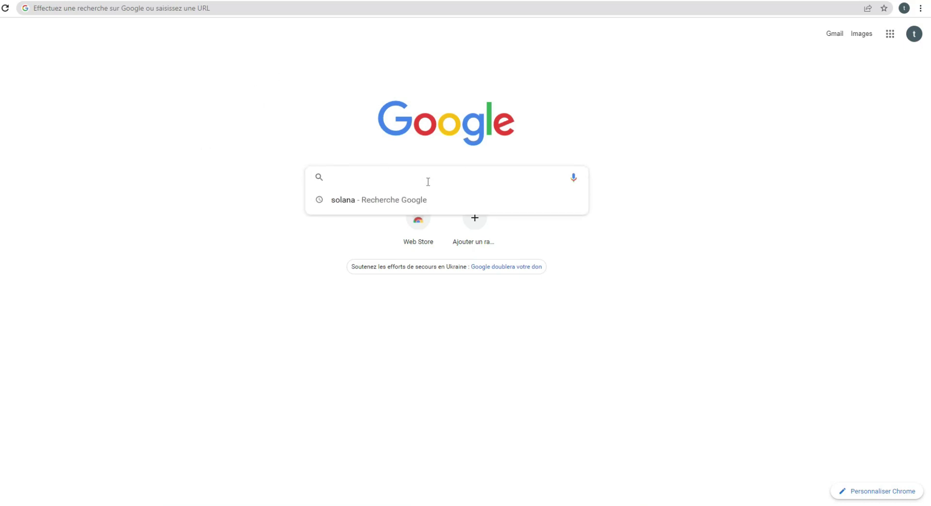
{"action": "type", "text": "wa"}
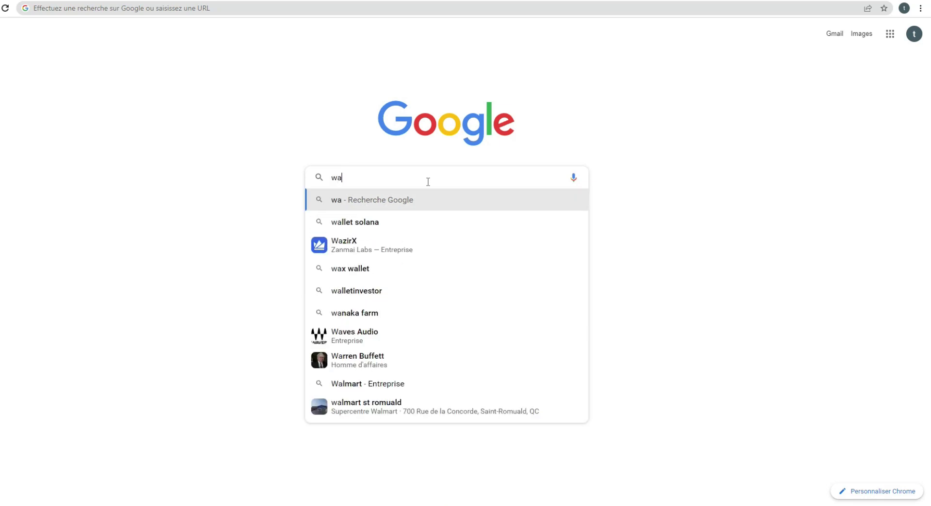
{"action": "type", "text": "llet ph"}
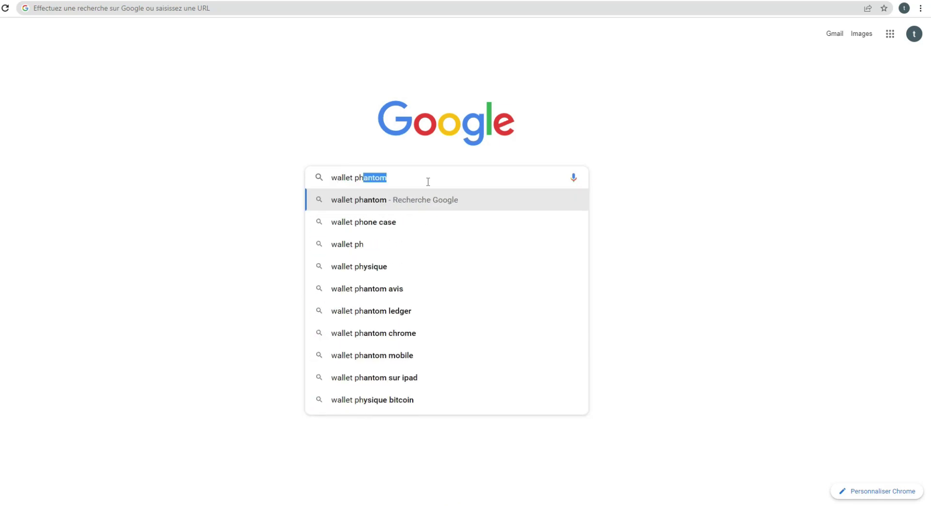
{"action": "type", "text": "anto"}
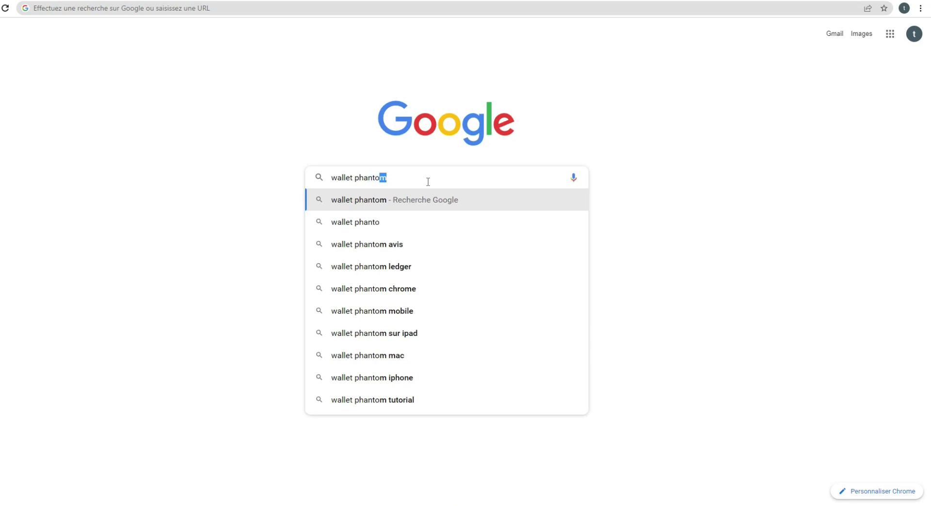
{"action": "left_click", "coordinate": [401, 203]}
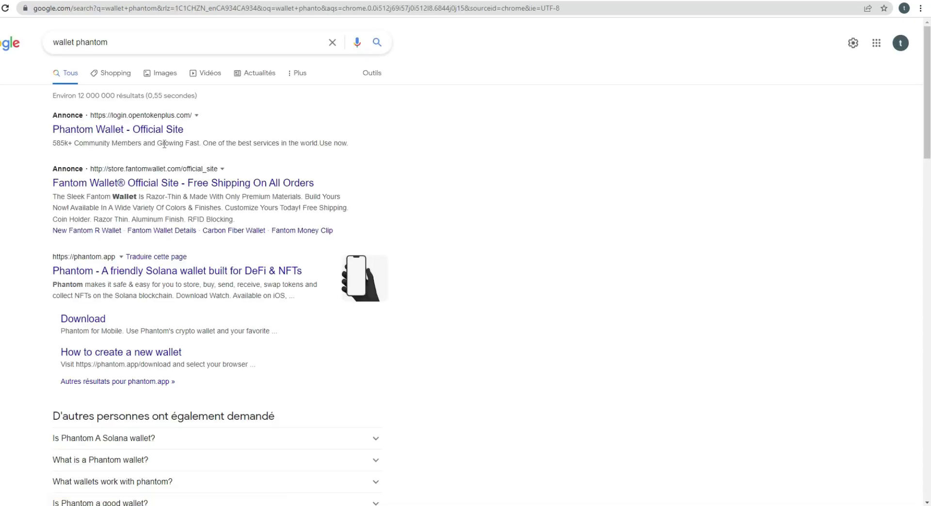
Step: Open the phantom.app site from the results and go from its download page to the Chrome extension listing
{"action": "left_click", "coordinate": [81, 276]}
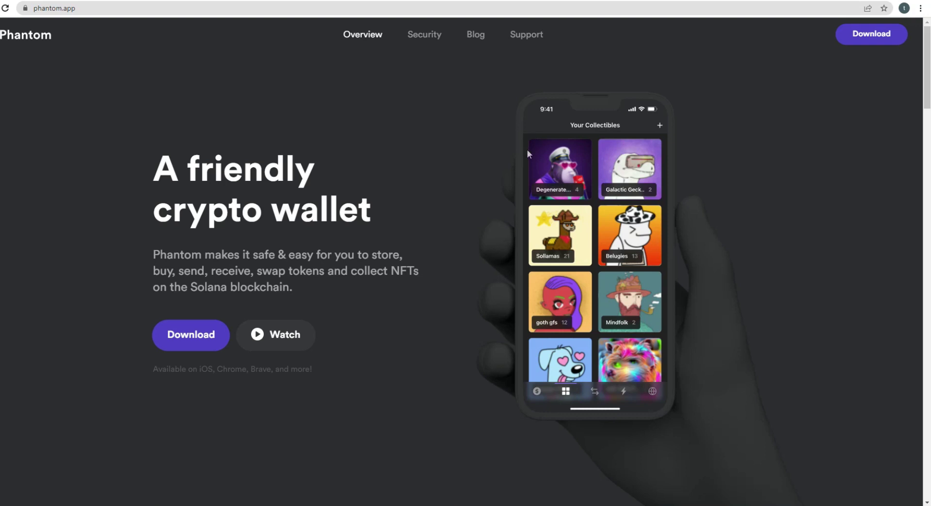
{"action": "left_click", "coordinate": [201, 345]}
{"action": "scroll", "coordinate": [121, 371], "scroll_direction": "down", "scroll_amount": 3}
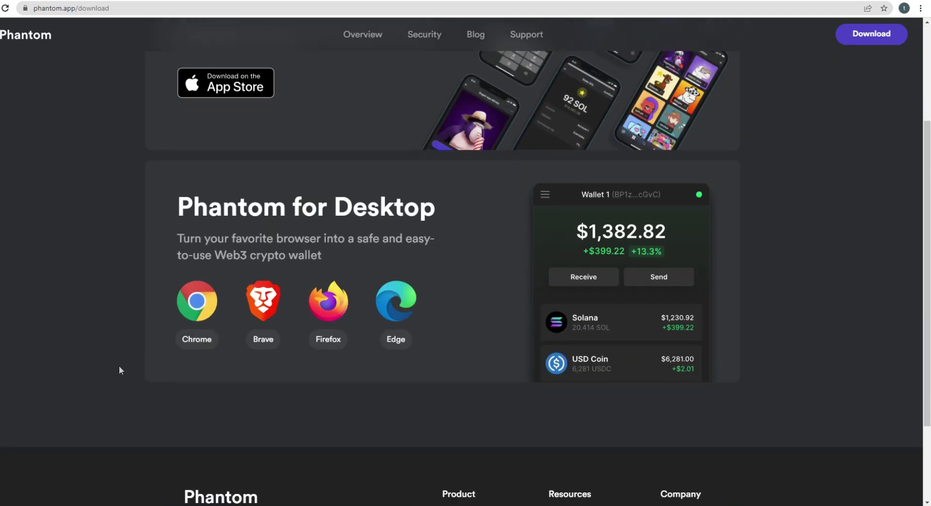
{"action": "scroll", "coordinate": [113, 288], "scroll_direction": "up", "scroll_amount": 3}
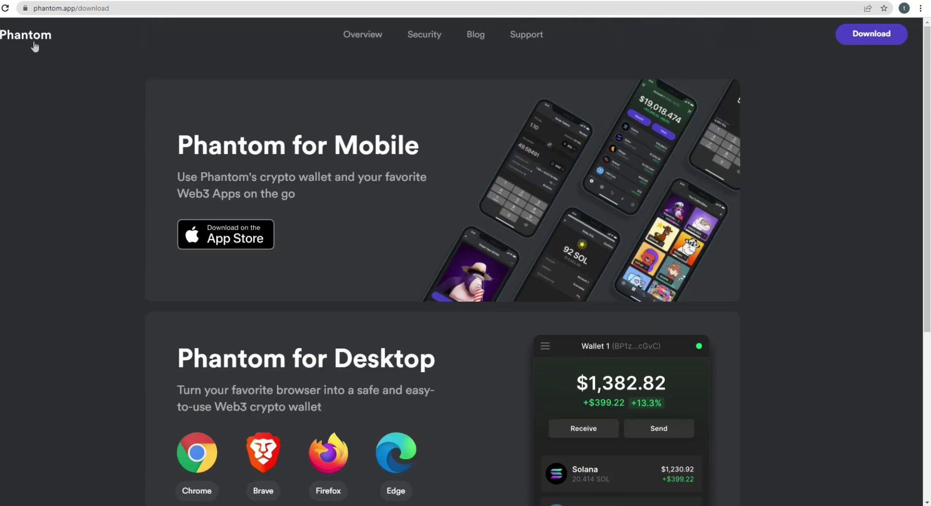
{"action": "scroll", "coordinate": [124, 225], "scroll_direction": "down", "scroll_amount": 4}
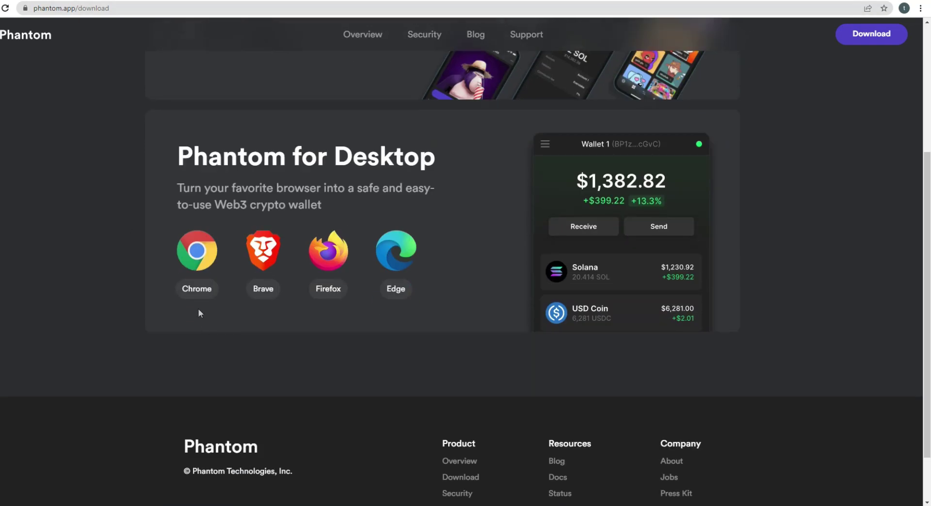
{"action": "left_click", "coordinate": [183, 252]}
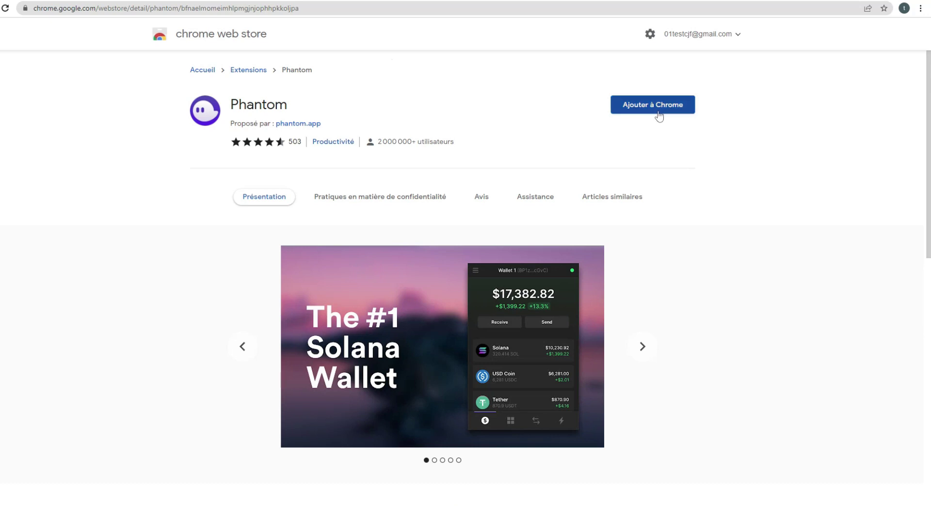
Step: Install the Phantom extension in Chrome and dismiss the installation notice
{"action": "left_click", "coordinate": [659, 116]}
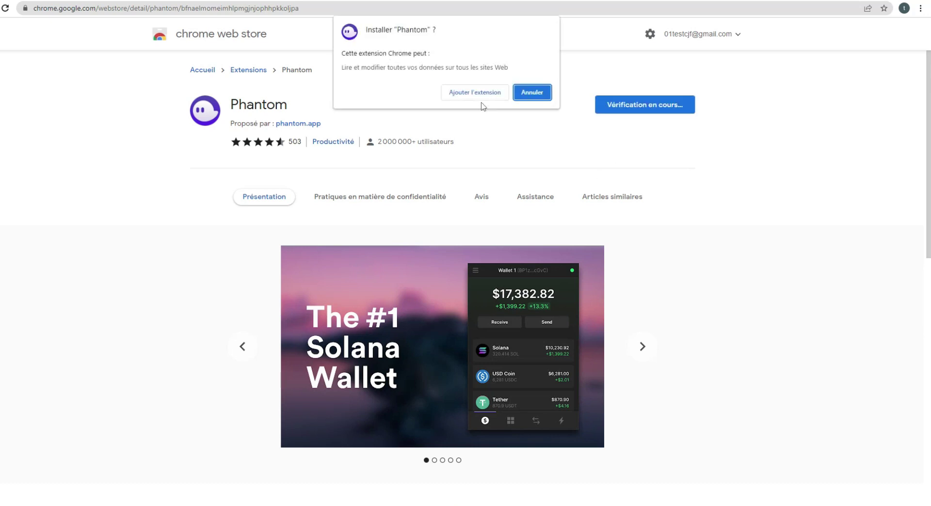
{"action": "left_click", "coordinate": [483, 98]}
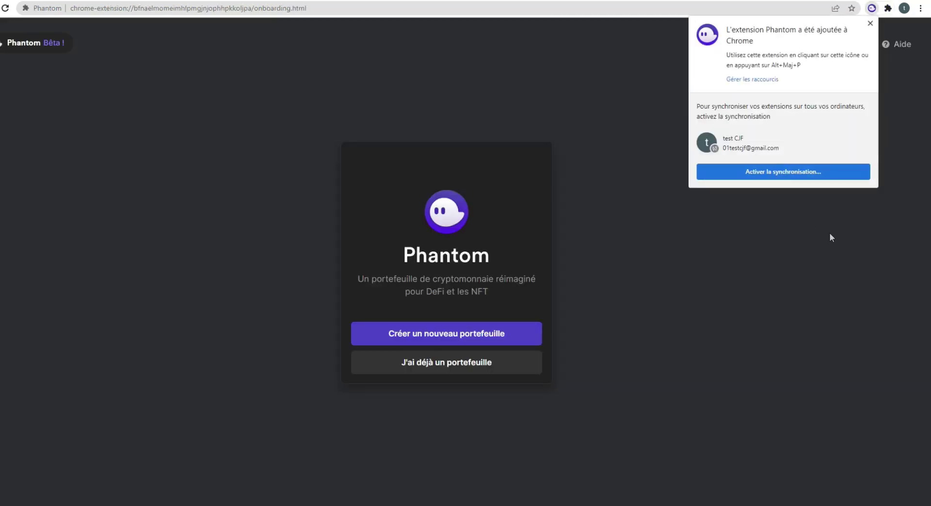
{"action": "left_click", "coordinate": [871, 23]}
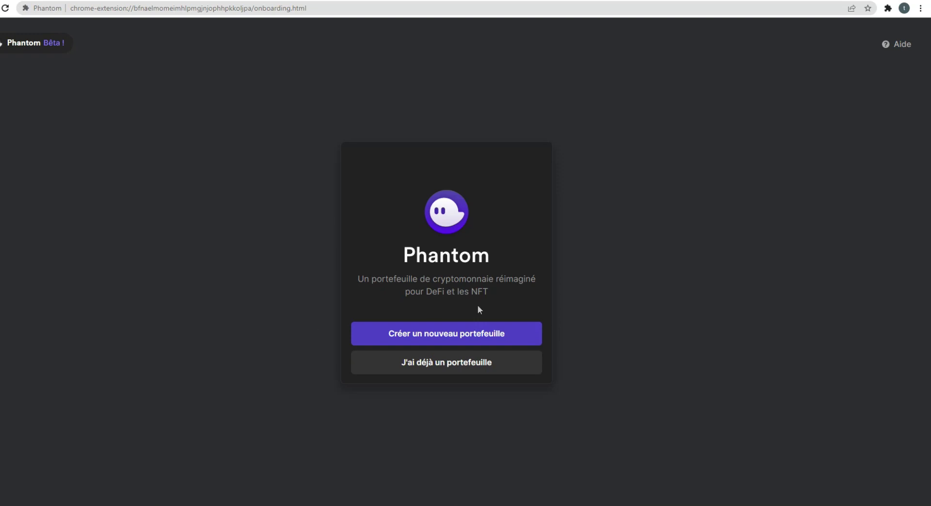
Step: Start creating a new Phantom wallet, enter and confirm the wallet password, and accept the terms of use
{"action": "left_click", "coordinate": [444, 344]}
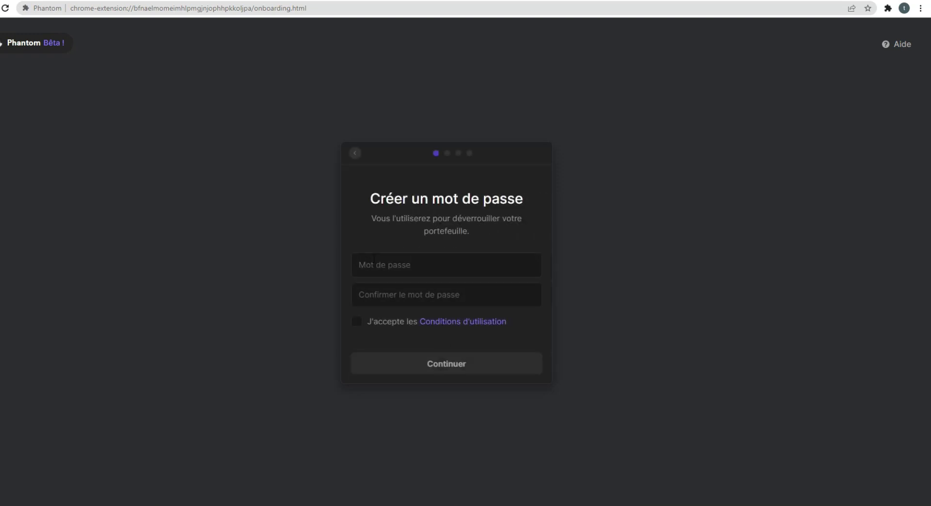
{"action": "type", "text": "••••••••••••••"}
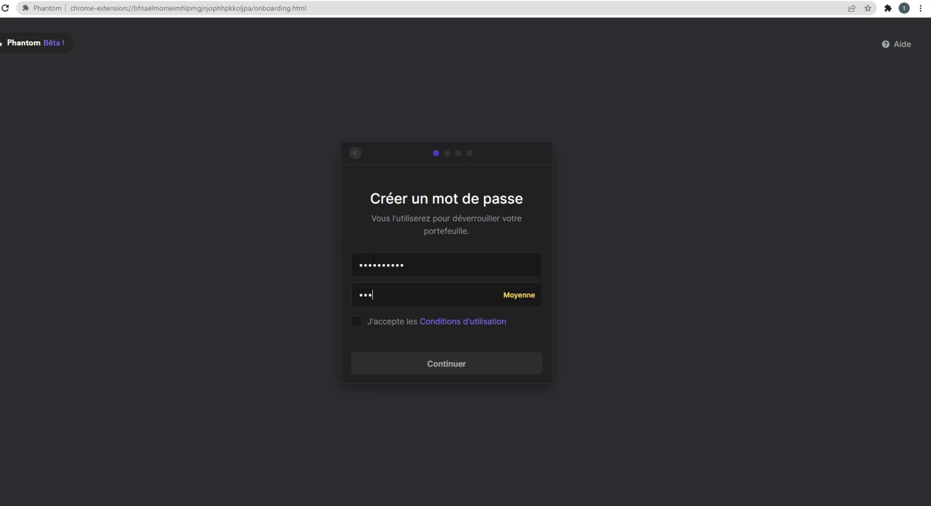
{"action": "type", "text": "••••••"}
{"action": "left_click", "coordinate": [359, 326]}
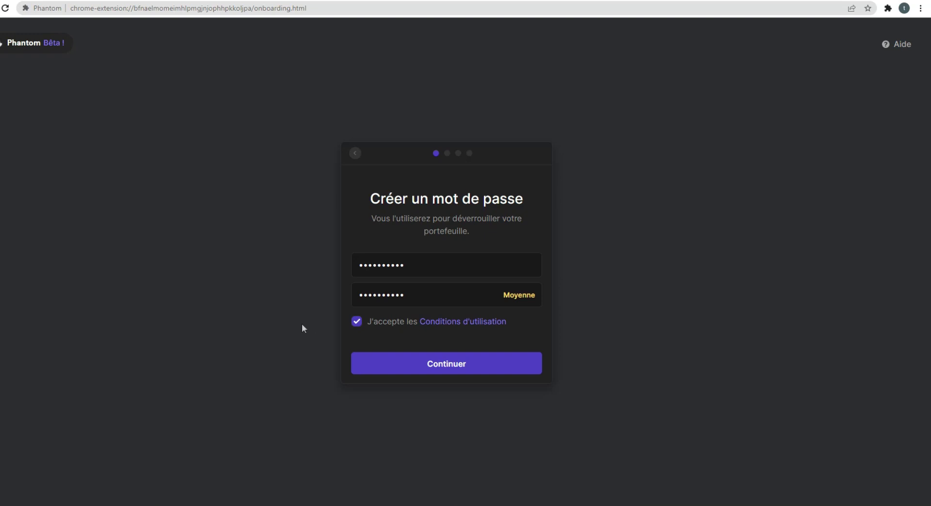
{"action": "left_click", "coordinate": [423, 371]}
Step: Confirm that the secret recovery phrase has been saved and complete the remaining wallet setup screens
{"action": "mouse_move", "coordinate": [498, 305]}
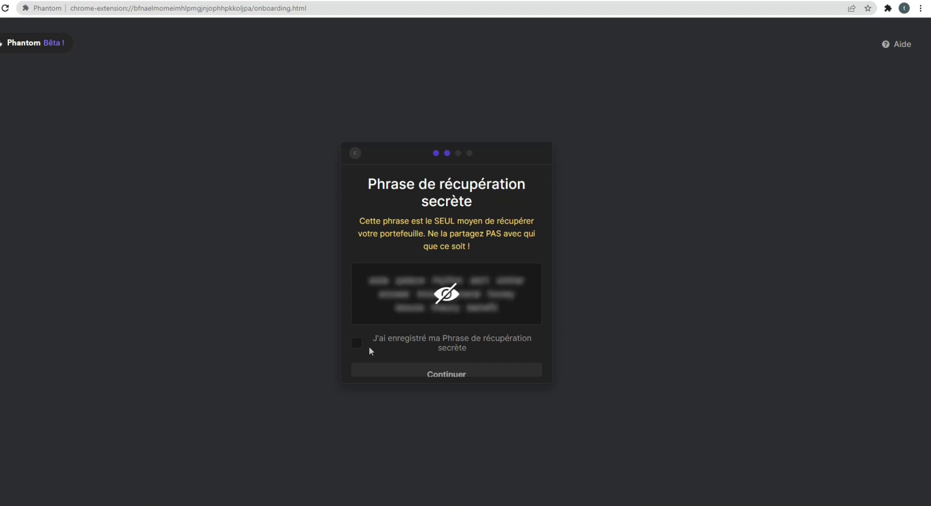
{"action": "left_click", "coordinate": [357, 344]}
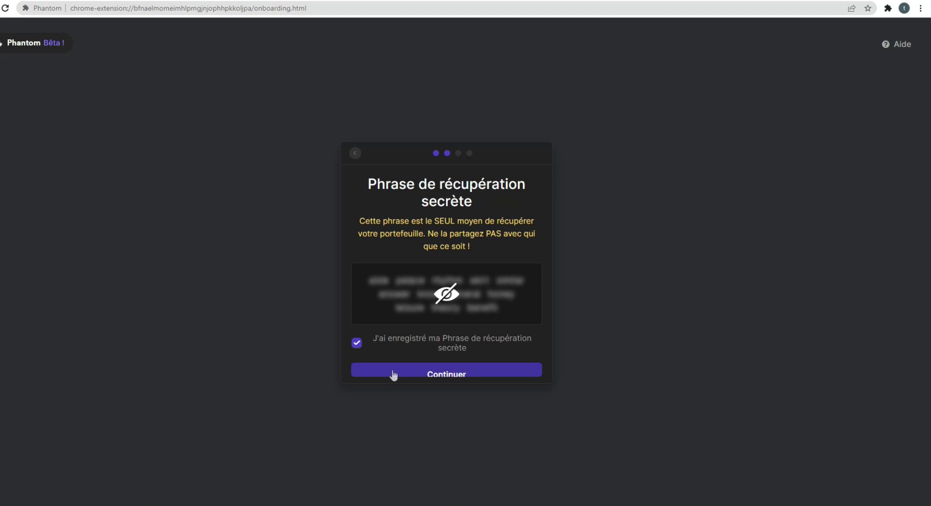
{"action": "left_click", "coordinate": [393, 375]}
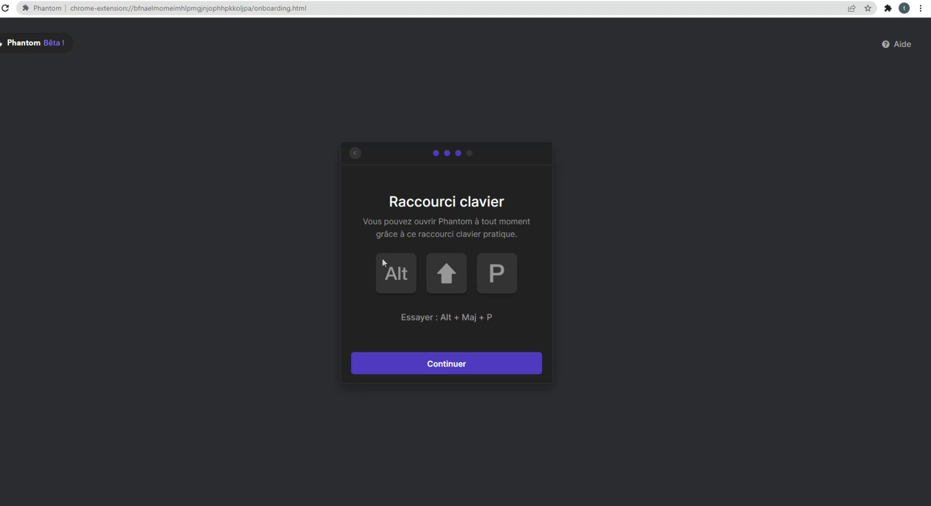
{"action": "left_click", "coordinate": [477, 365]}
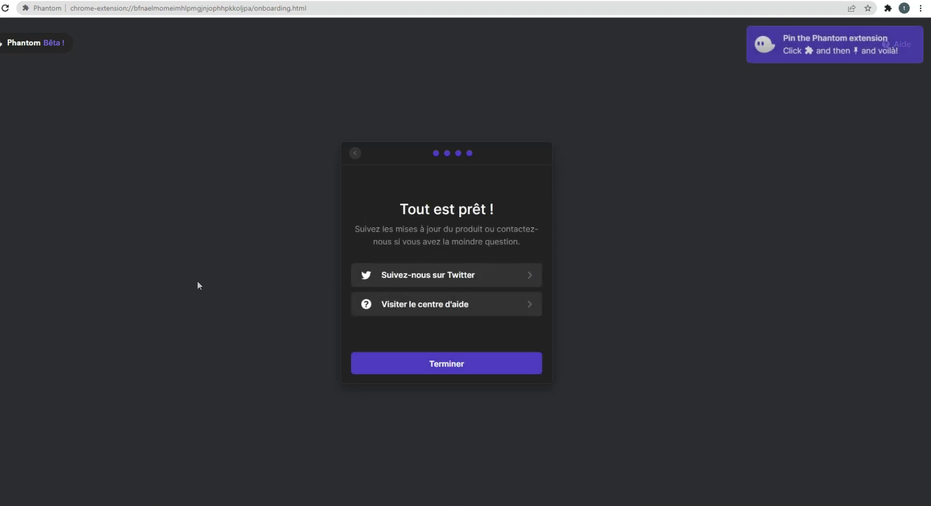
{"action": "left_click", "coordinate": [408, 365]}
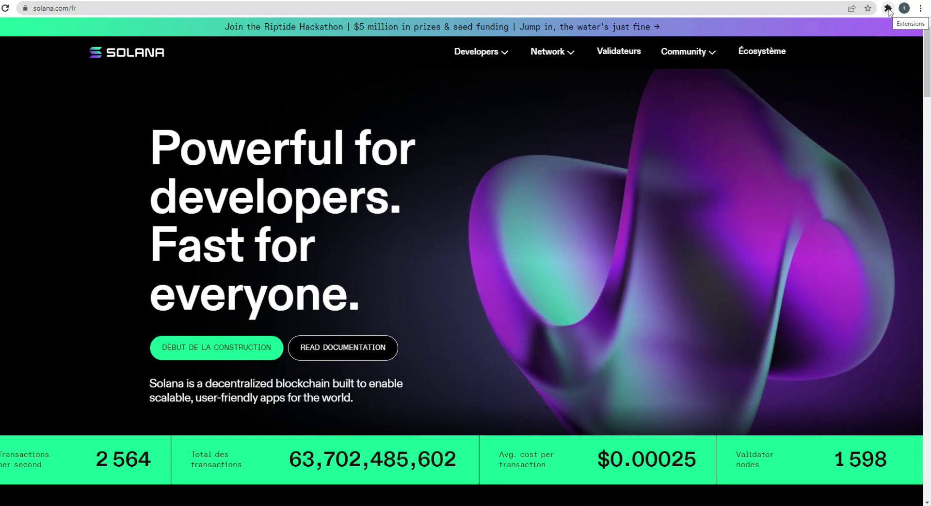
Step: Pin the Phantom extension to the browser toolbar and close the extensions list
{"action": "left_click", "coordinate": [889, 8]}
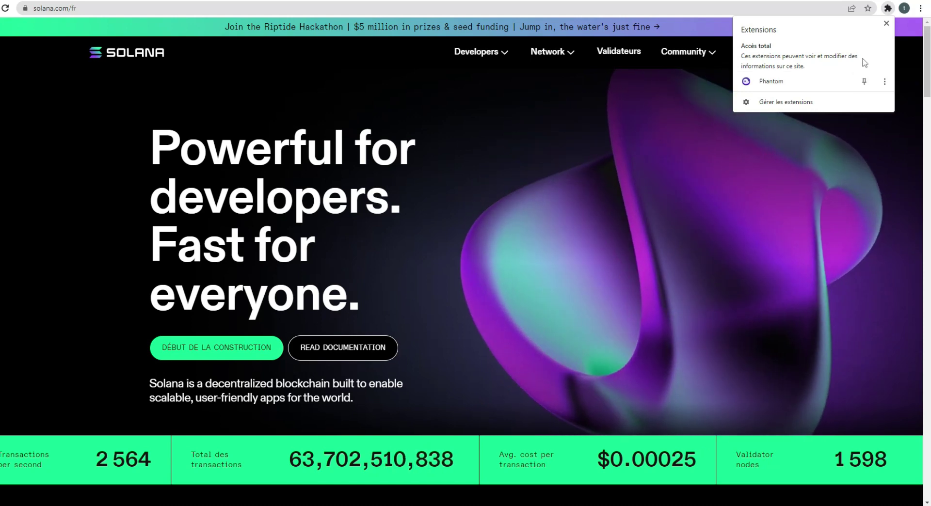
{"action": "left_click", "coordinate": [865, 83]}
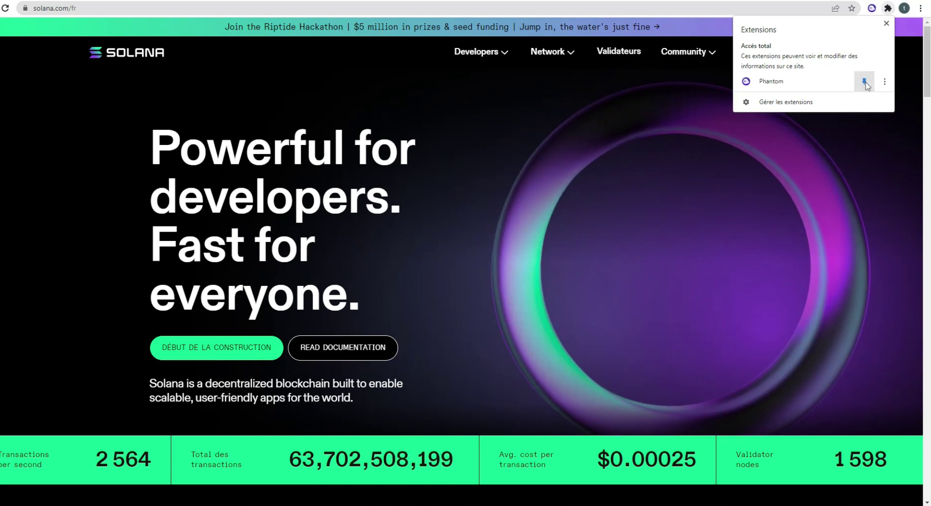
{"action": "left_click", "coordinate": [873, 134]}
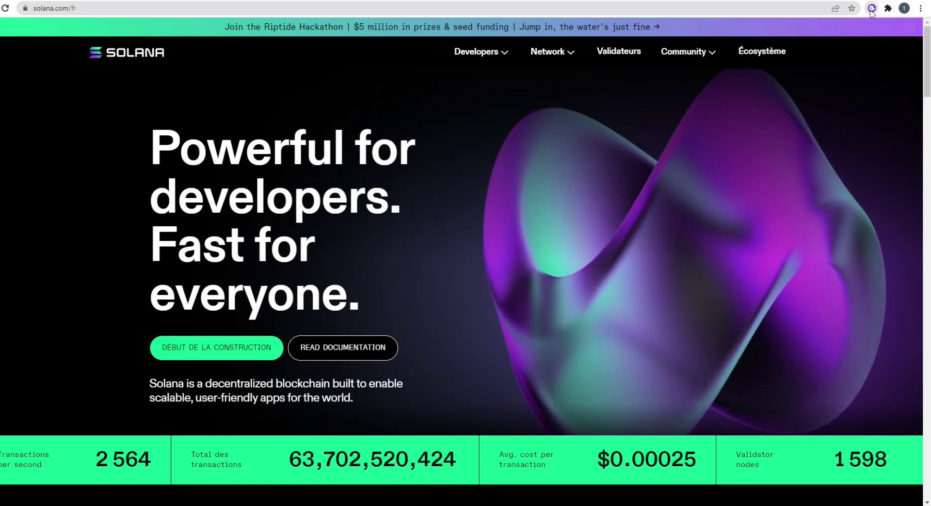
Step: Open the Phantom wallet and look through its deposit options and list of depositable tokens
{"action": "left_click", "coordinate": [872, 9]}
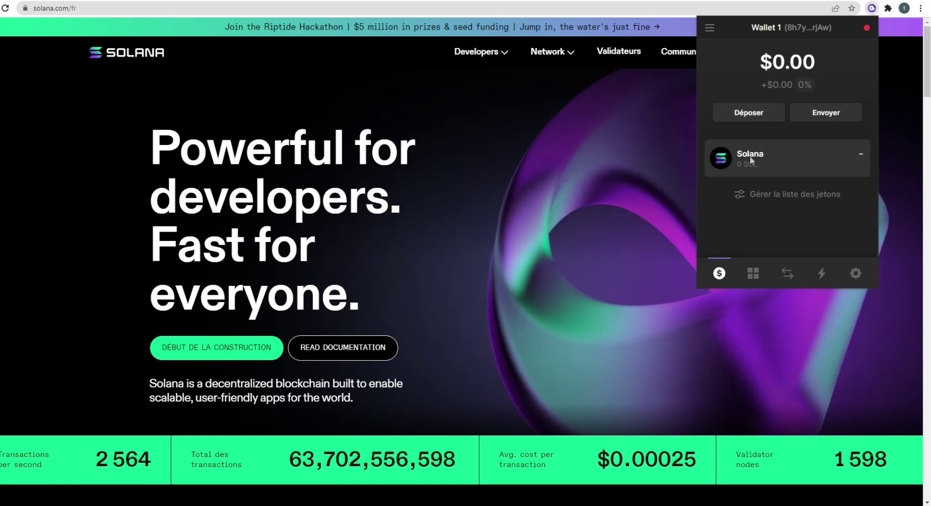
{"action": "left_click", "coordinate": [750, 116]}
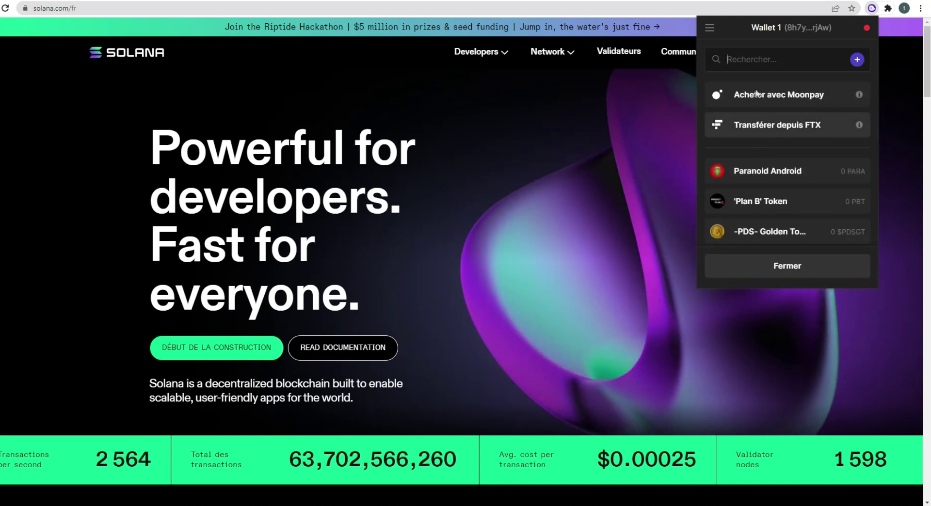
{"action": "scroll", "coordinate": [776, 194], "scroll_direction": "down", "scroll_amount": 3}
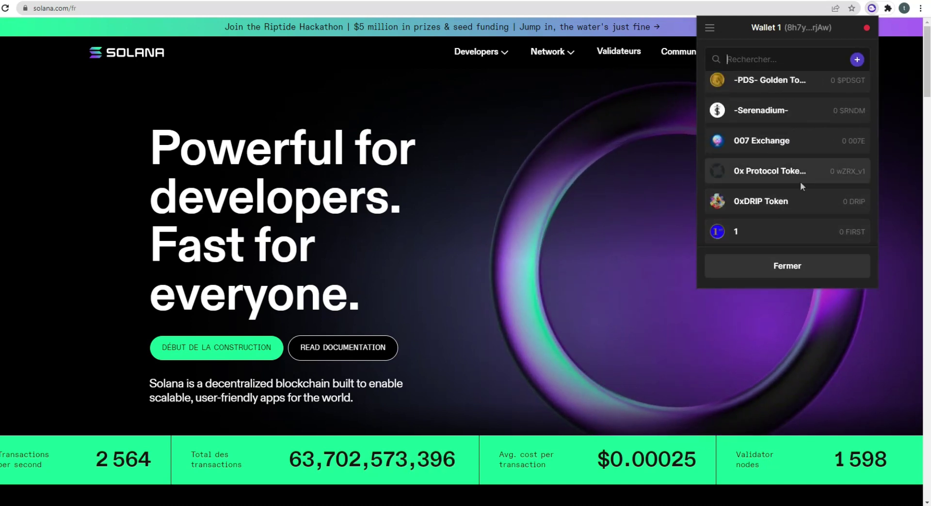
{"action": "scroll", "coordinate": [803, 199], "scroll_direction": "down", "scroll_amount": 3}
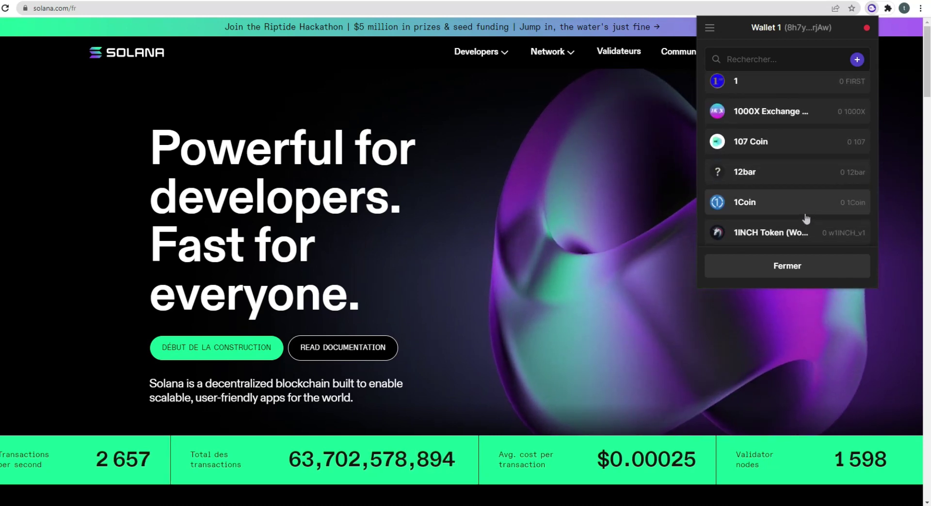
{"action": "scroll", "coordinate": [805, 212], "scroll_direction": "up", "scroll_amount": 6}
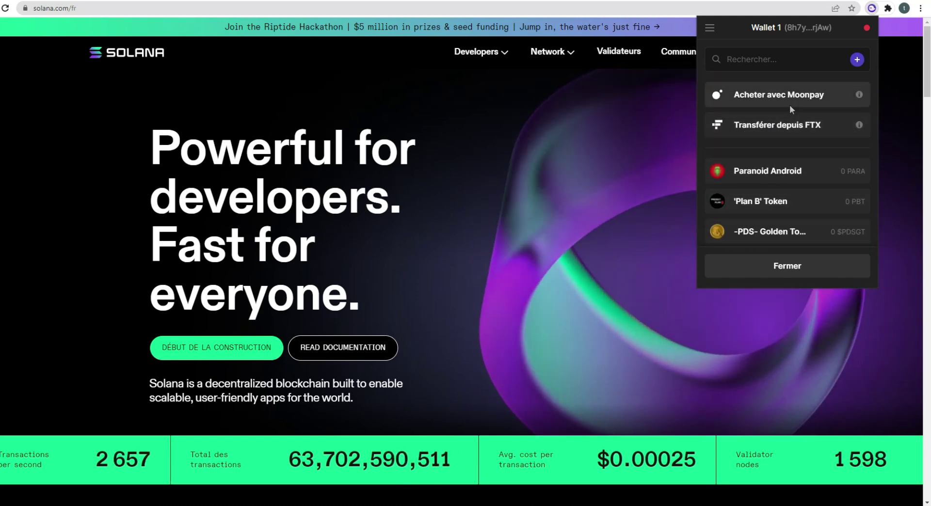
Step: View the Moonpay purchase form for SOL, dismissing its cookie notice and closing the form
{"action": "left_click", "coordinate": [796, 97]}
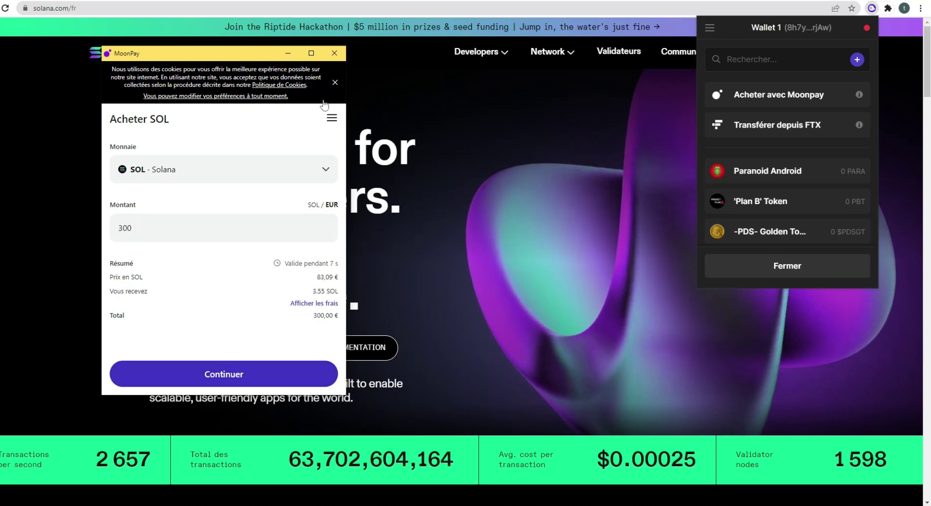
{"action": "left_click", "coordinate": [335, 83]}
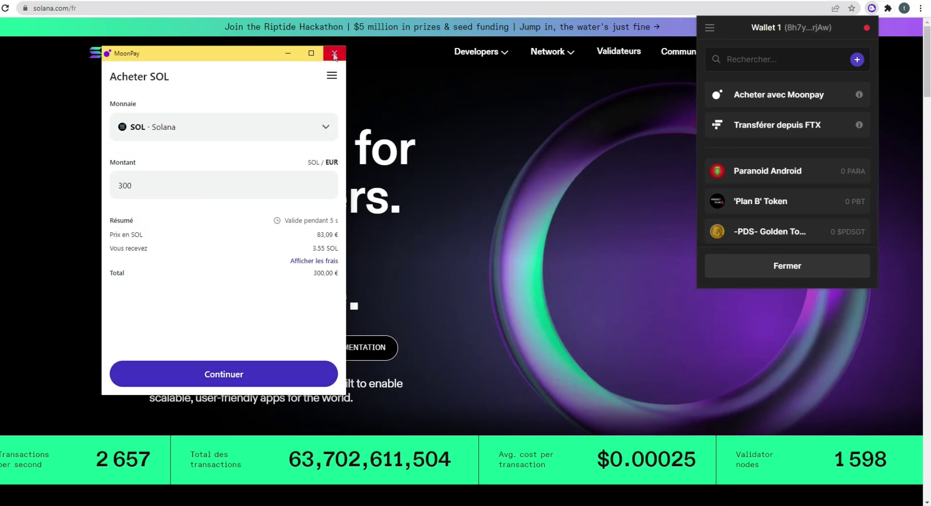
{"action": "left_click", "coordinate": [334, 53]}
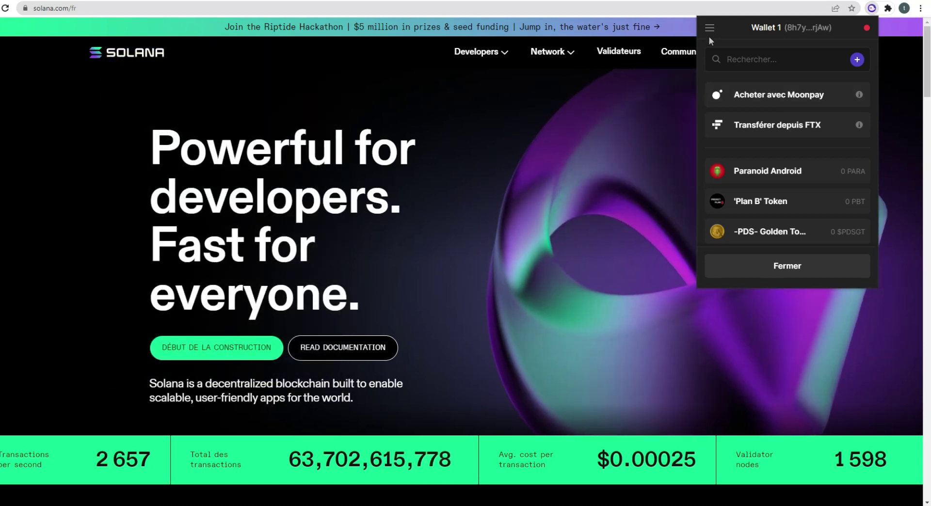
Step: View the wallet account menu, and close both it and the deposit options
{"action": "left_click", "coordinate": [711, 33]}
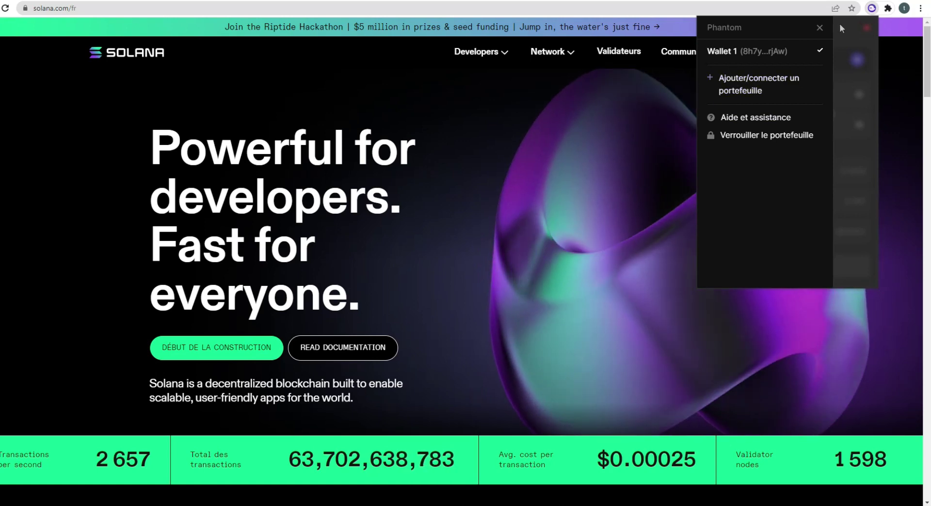
{"action": "left_click", "coordinate": [819, 29]}
{"action": "left_click", "coordinate": [785, 263]}
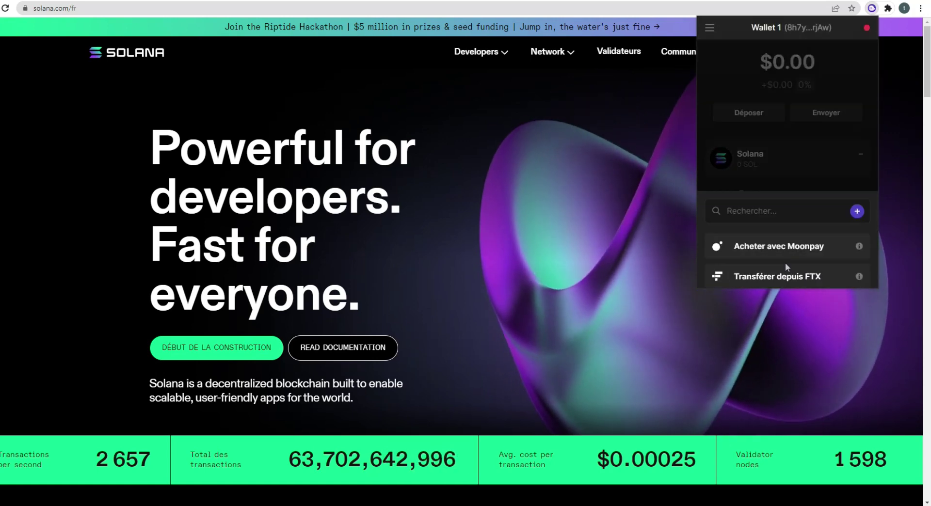
Step: View the wallet's list of tokens available for sending and close it
{"action": "left_click", "coordinate": [844, 113]}
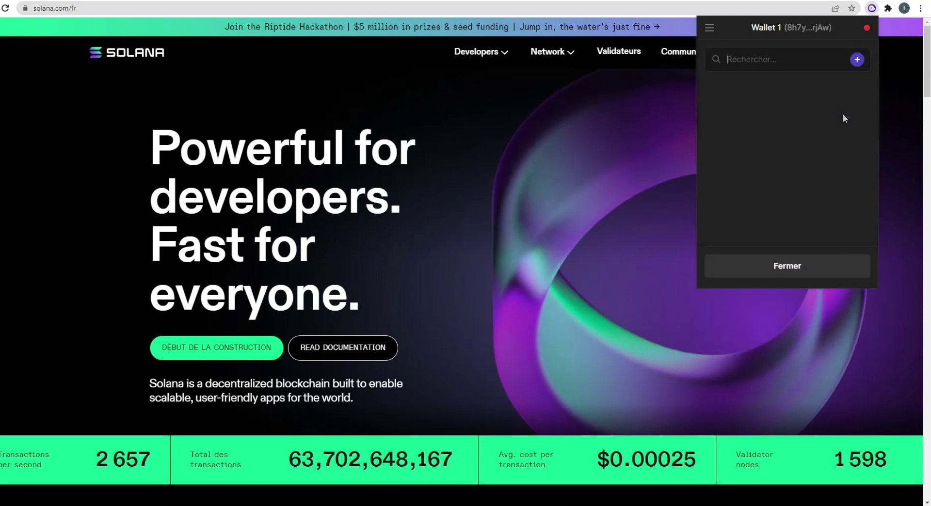
{"action": "left_click", "coordinate": [794, 49]}
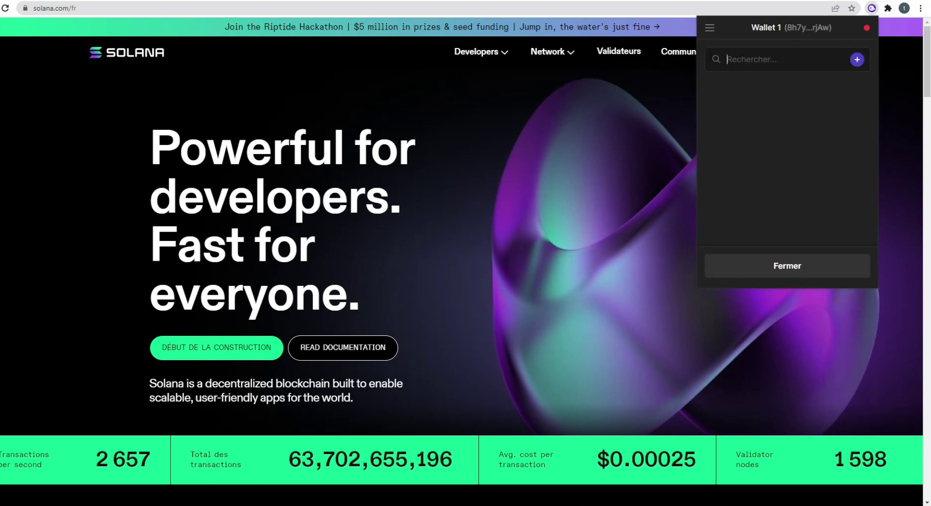
{"action": "left_click", "coordinate": [778, 275]}
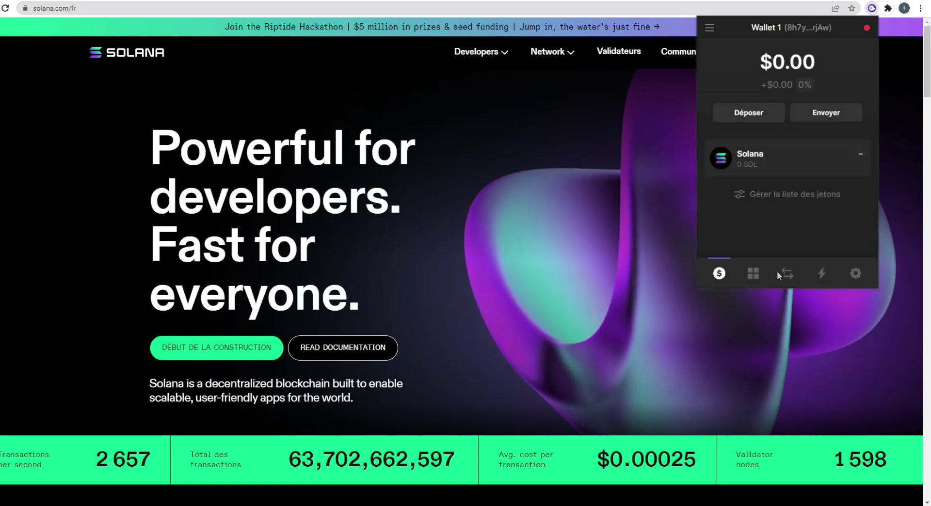
Step: View the collectibles page and the swap page's token choices for paying and receiving, keeping SOL in both fields
{"action": "left_click", "coordinate": [753, 277]}
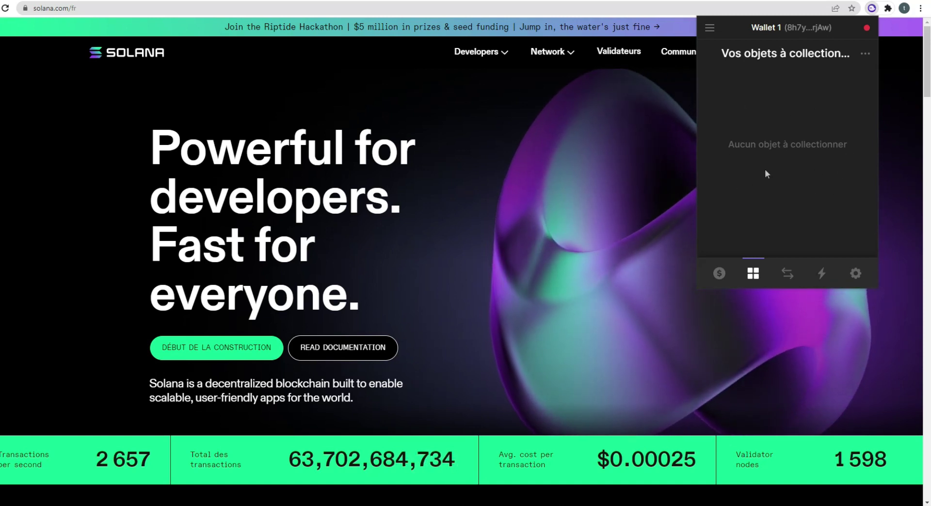
{"action": "left_click", "coordinate": [788, 275]}
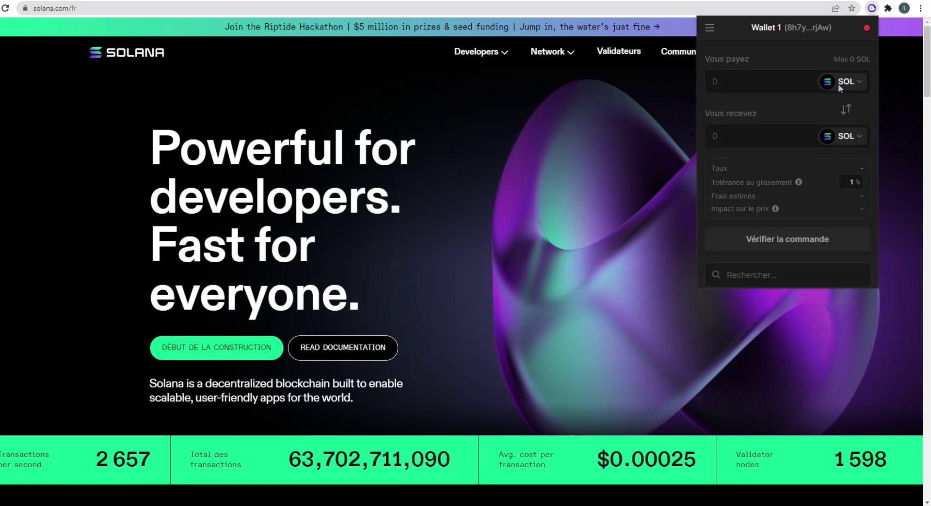
{"action": "left_click", "coordinate": [839, 83]}
{"action": "left_click", "coordinate": [784, 268]}
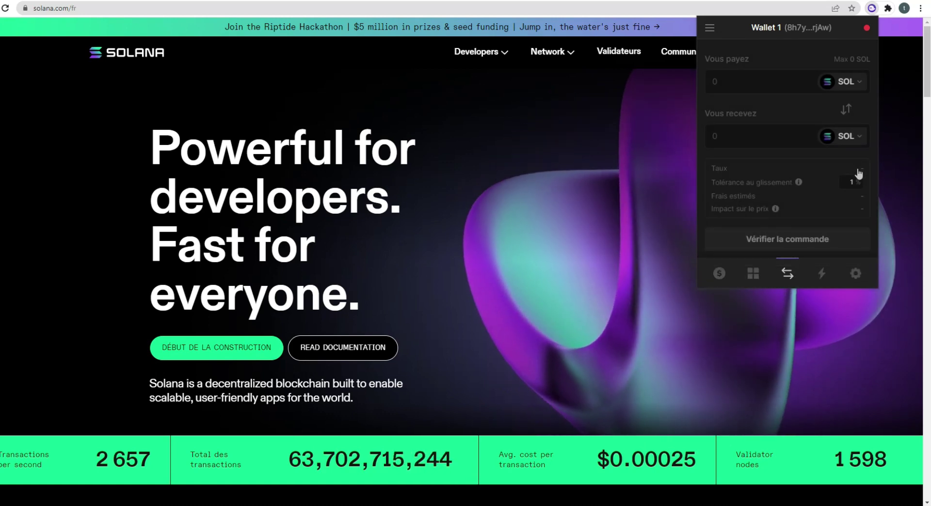
{"action": "left_click", "coordinate": [842, 137]}
{"action": "scroll", "coordinate": [802, 155], "scroll_direction": "down", "scroll_amount": 1}
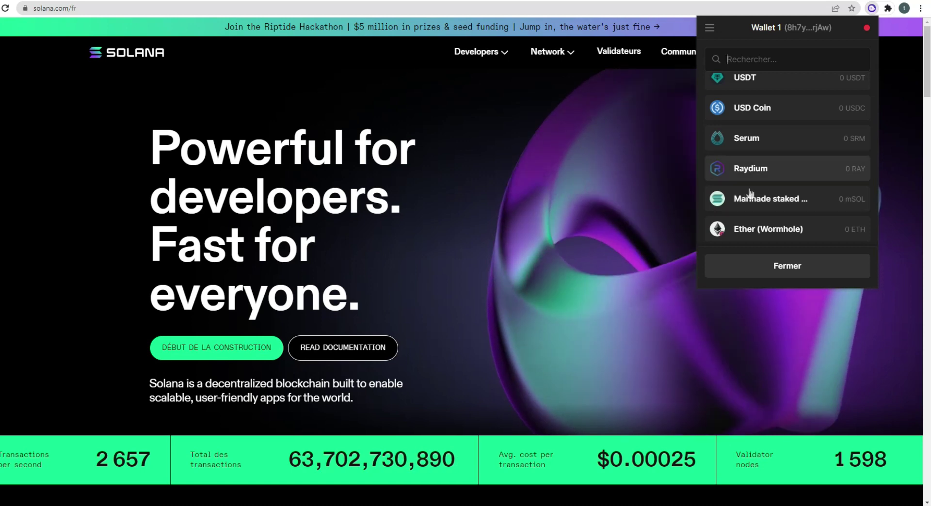
{"action": "left_click", "coordinate": [727, 269]}
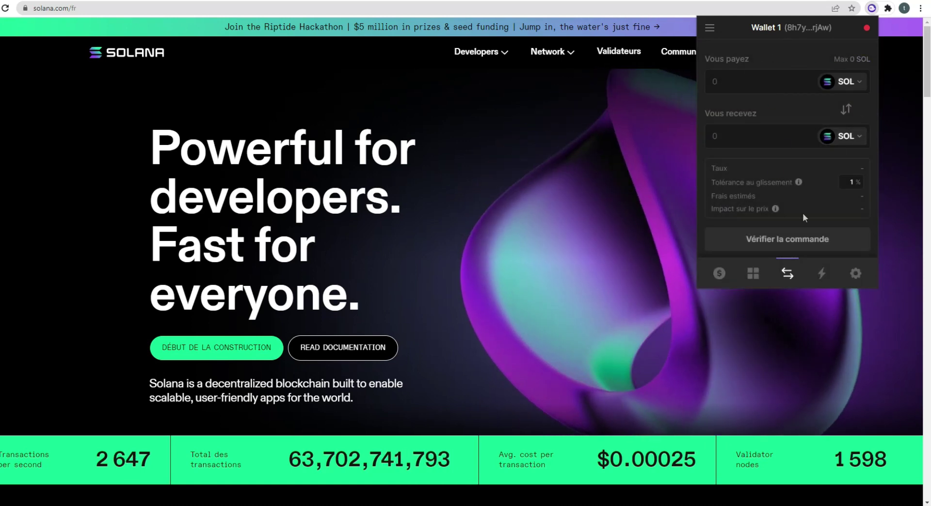
Step: View the recent activity and the address book's form for adding an address, returning to the settings without adding one
{"action": "left_click", "coordinate": [822, 275]}
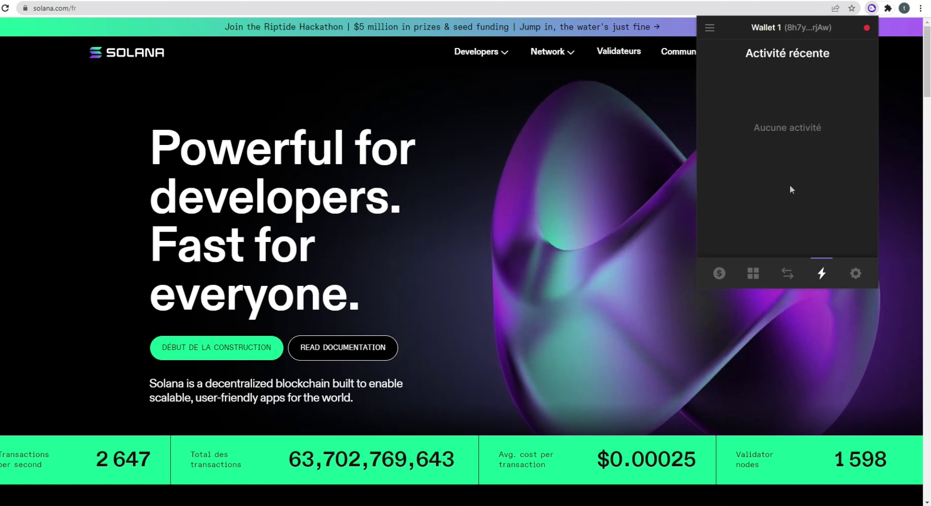
{"action": "left_click", "coordinate": [847, 269]}
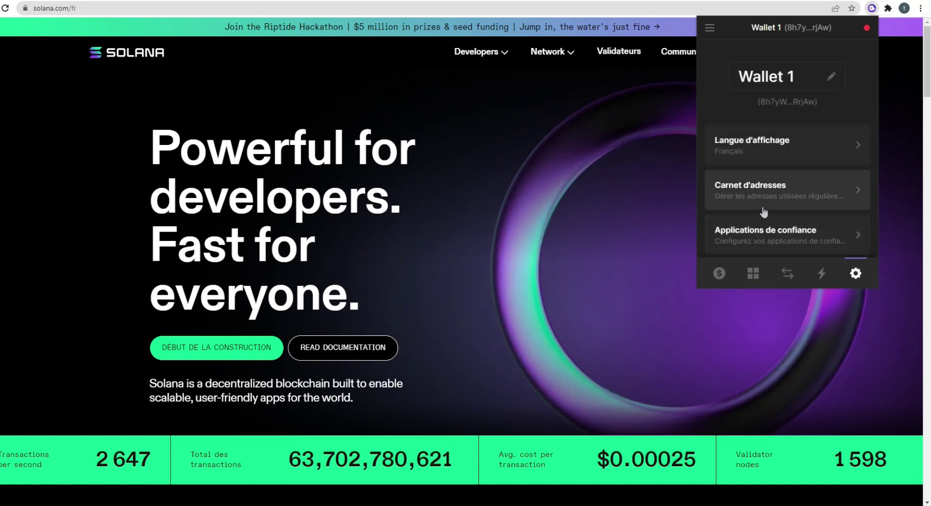
{"action": "left_click", "coordinate": [776, 192]}
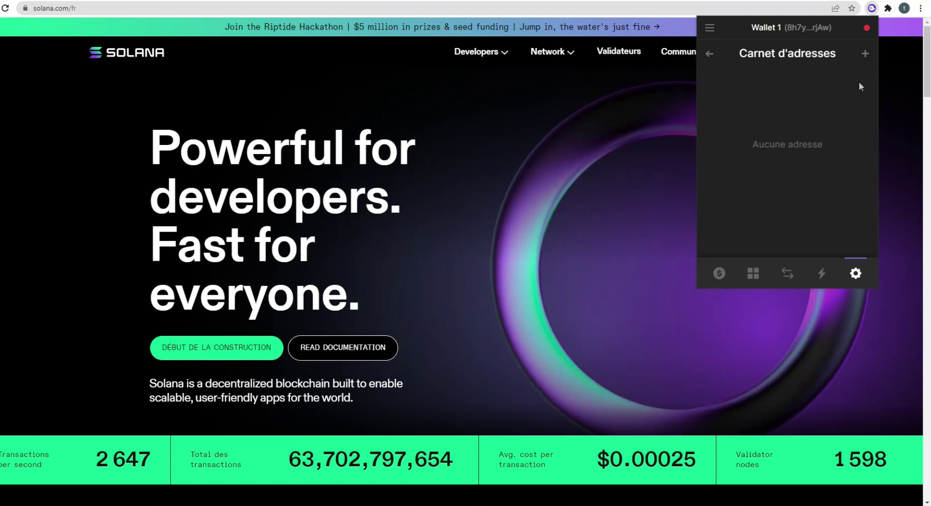
{"action": "left_click", "coordinate": [866, 54]}
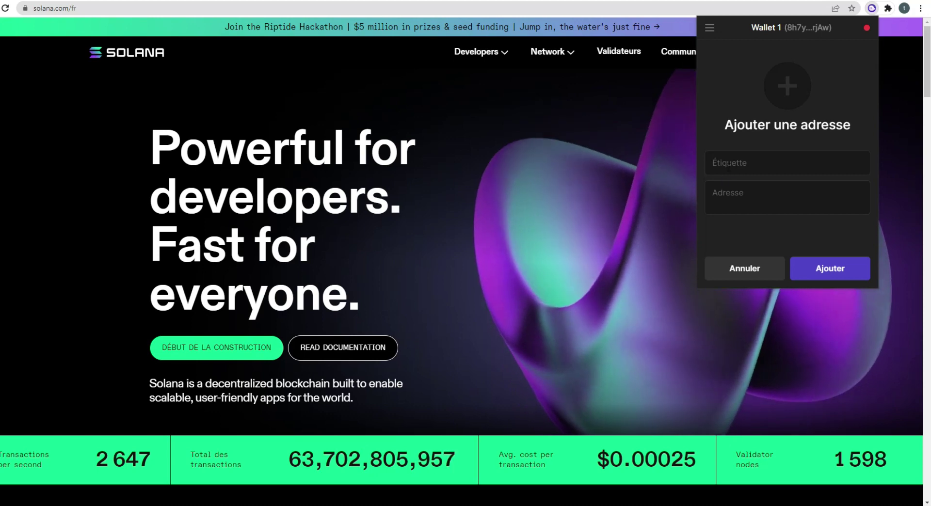
{"action": "left_click", "coordinate": [759, 265]}
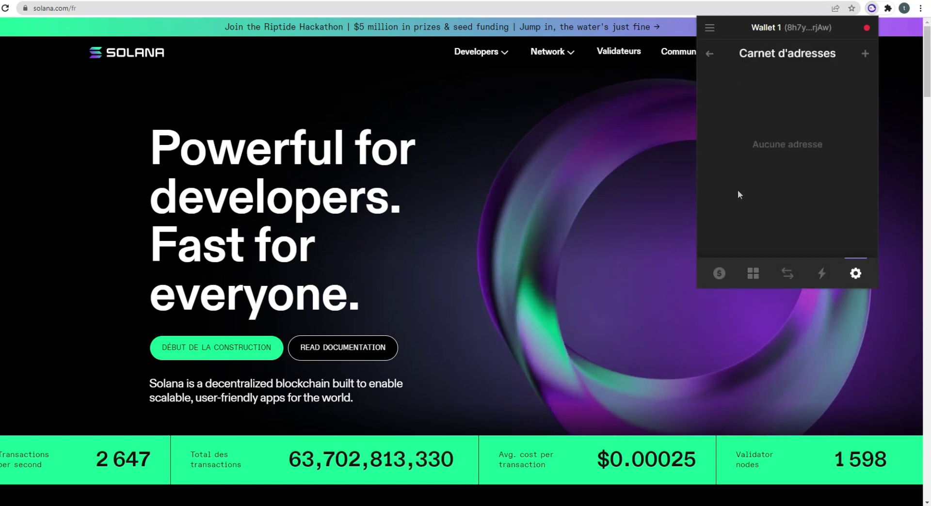
{"action": "left_click", "coordinate": [709, 53]}
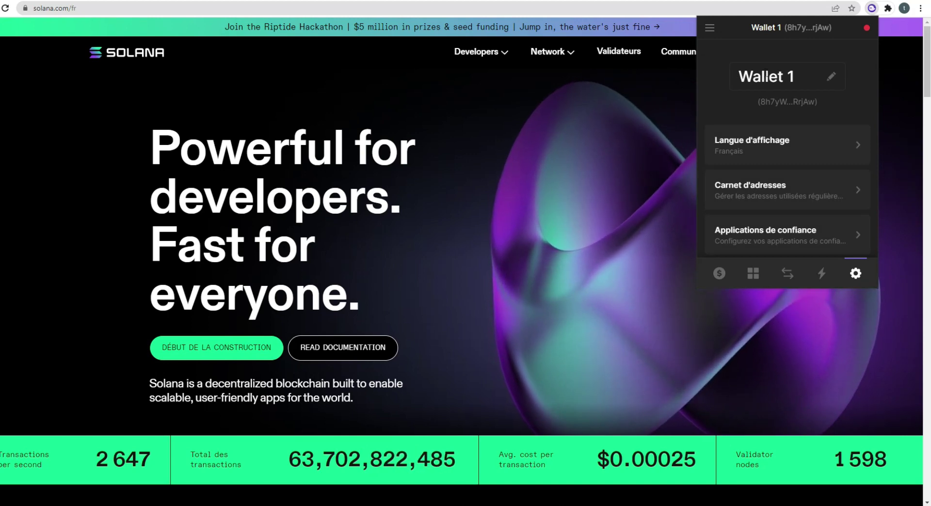
Step: Rename the wallet "Wallet 1" as "cjf" in the wallet settings
{"action": "left_click", "coordinate": [826, 79]}
{"action": "key", "text": "ctrl+a"}
{"action": "key", "text": "BackSpace"}
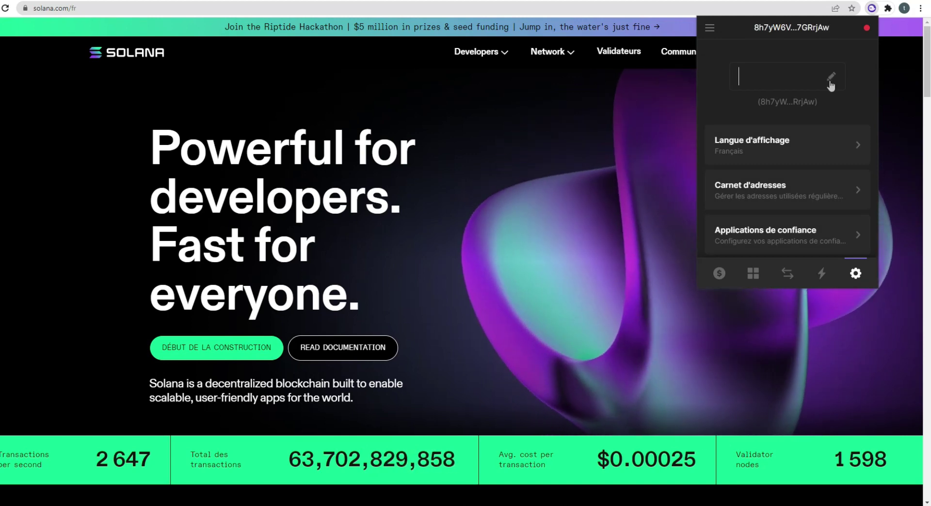
{"action": "type", "text": "t"}
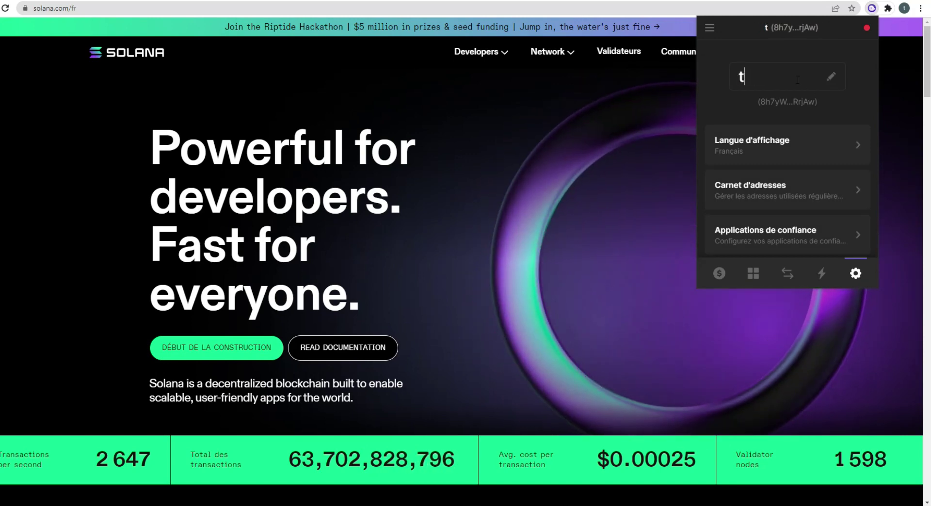
{"action": "type", "text": "wecjf"}
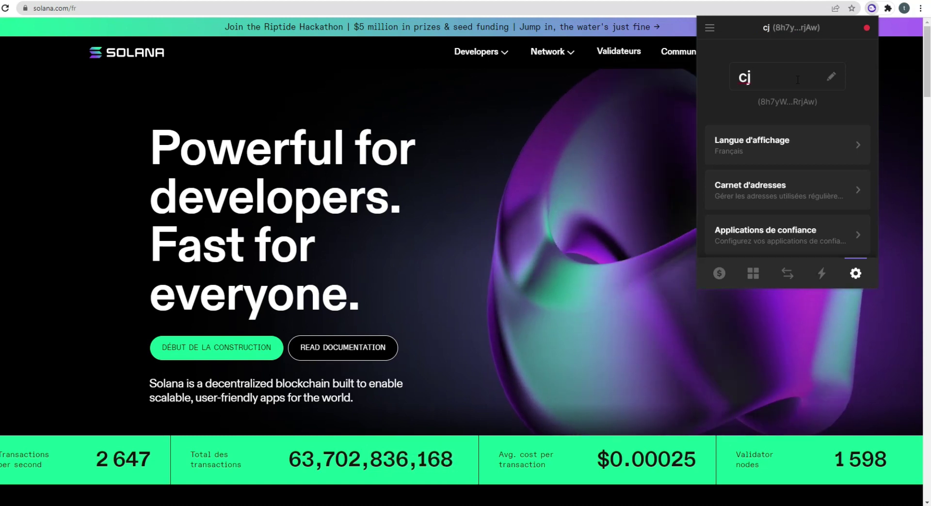
{"action": "left_click", "coordinate": [851, 110]}
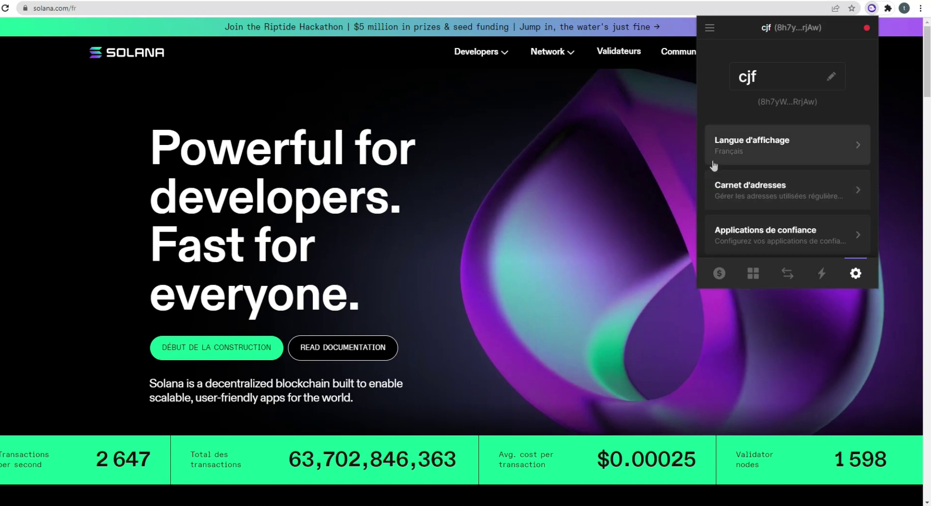
Step: Enable 4ltcoin in the managed token list so it is shown with the wallet's balances
{"action": "left_click", "coordinate": [720, 273]}
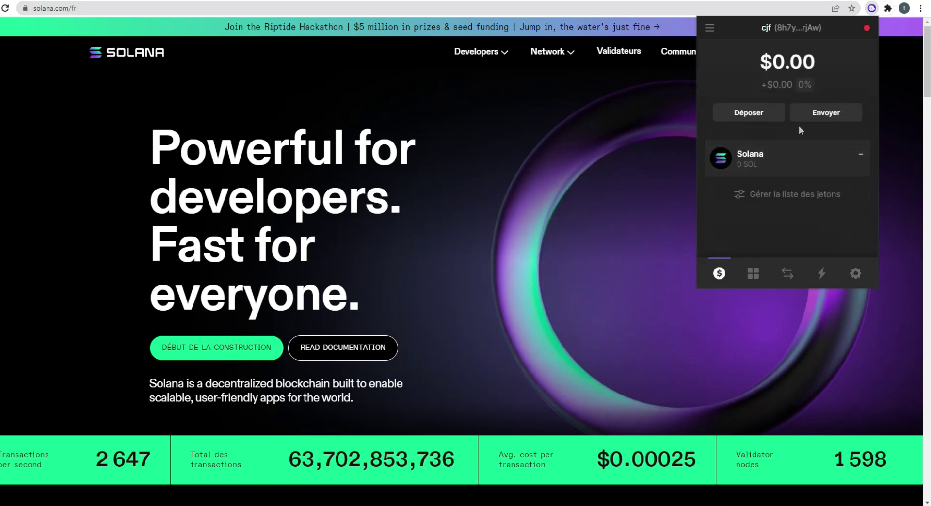
{"action": "left_click", "coordinate": [774, 194]}
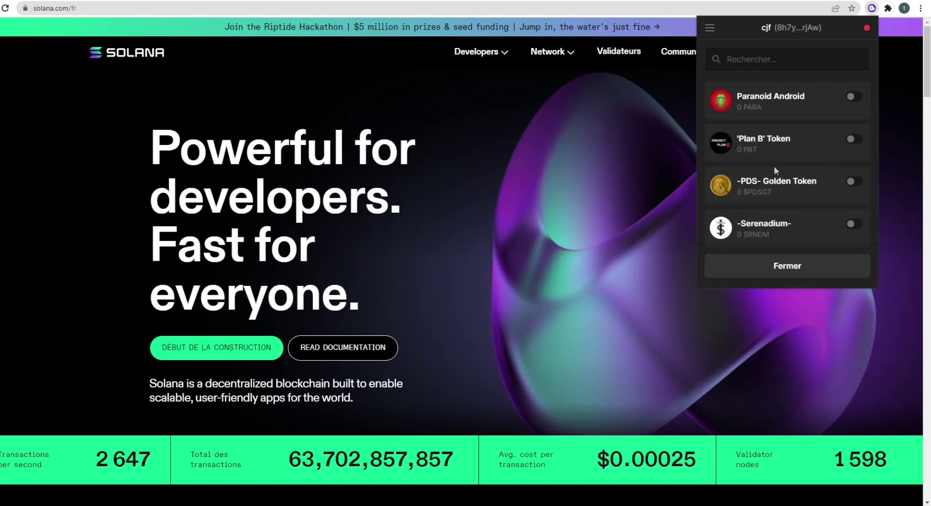
{"action": "scroll", "coordinate": [781, 155], "scroll_direction": "down", "scroll_amount": 10}
{"action": "scroll", "coordinate": [784, 168], "scroll_direction": "up", "scroll_amount": 5}
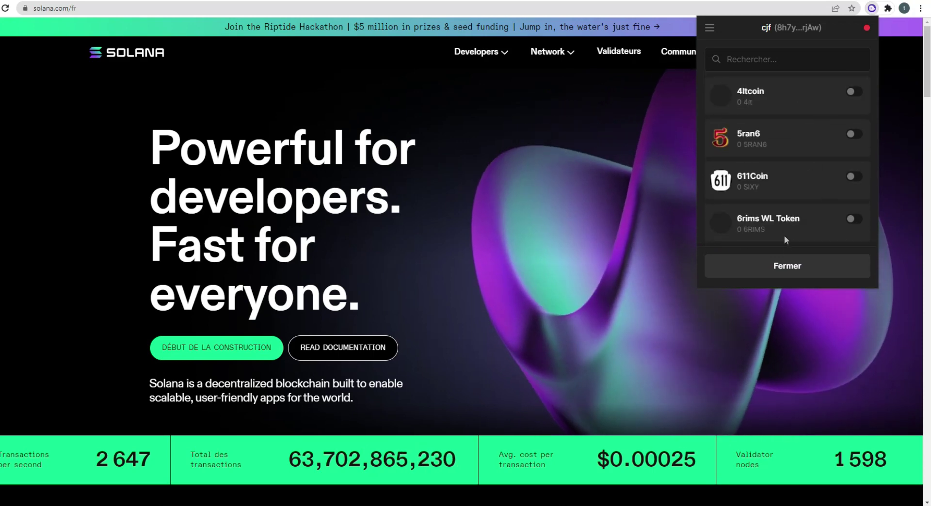
{"action": "scroll", "coordinate": [766, 151], "scroll_direction": "up", "scroll_amount": 6}
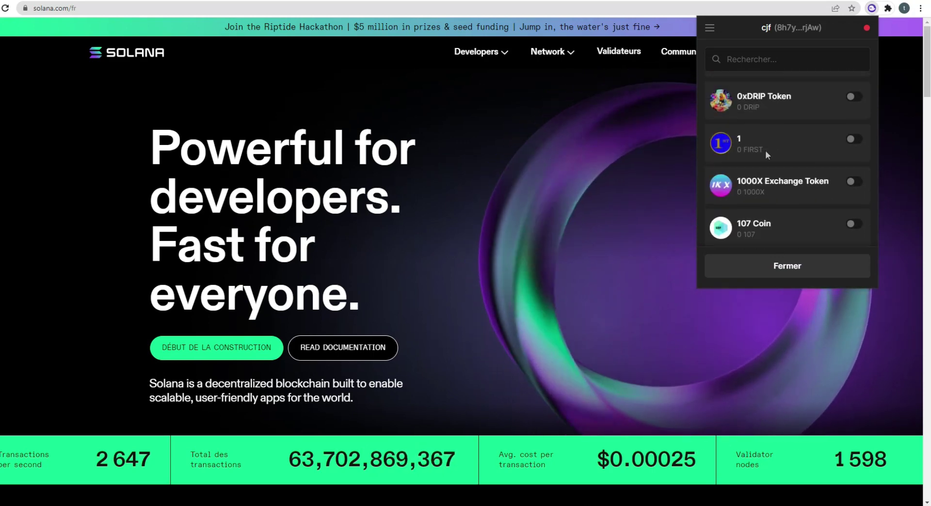
{"action": "scroll", "coordinate": [800, 131], "scroll_direction": "down", "scroll_amount": 10}
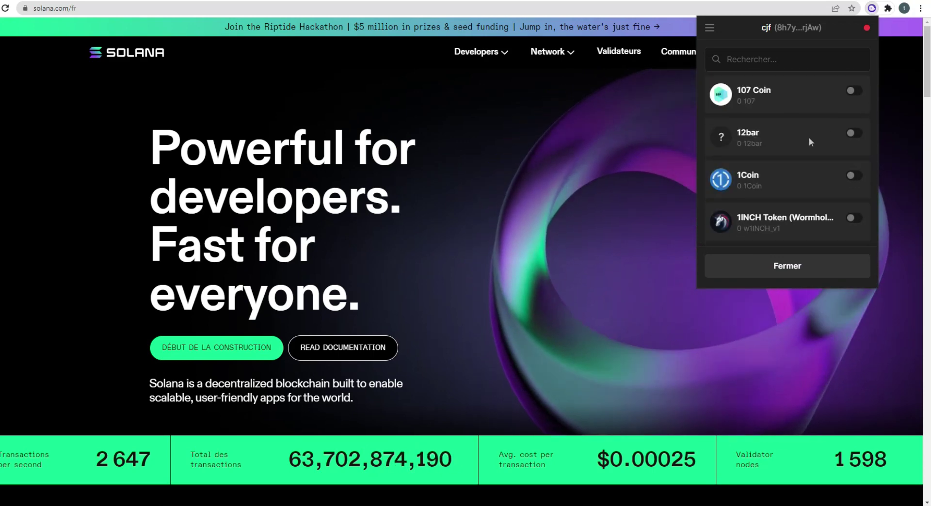
{"action": "scroll", "coordinate": [805, 169], "scroll_direction": "up", "scroll_amount": 3}
{"action": "scroll", "coordinate": [800, 179], "scroll_direction": "down", "scroll_amount": 8}
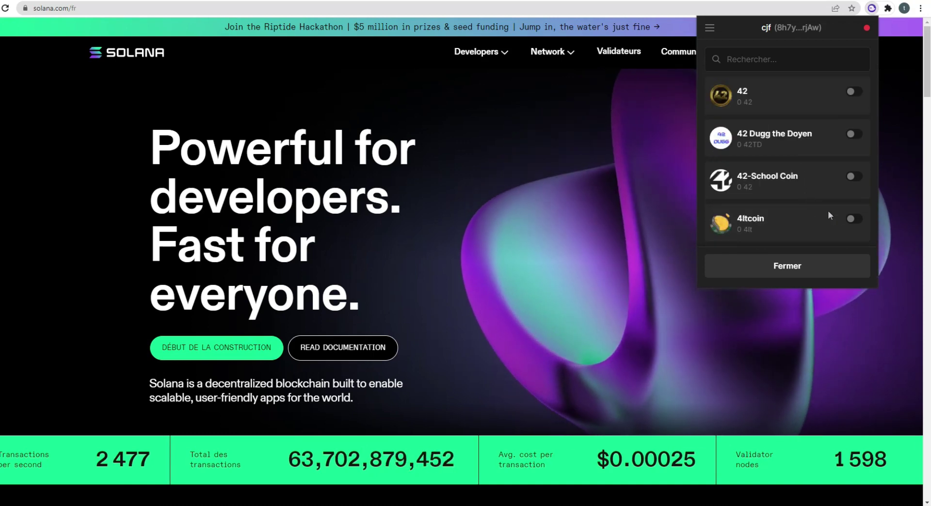
{"action": "left_click", "coordinate": [854, 219]}
{"action": "left_click", "coordinate": [822, 276]}
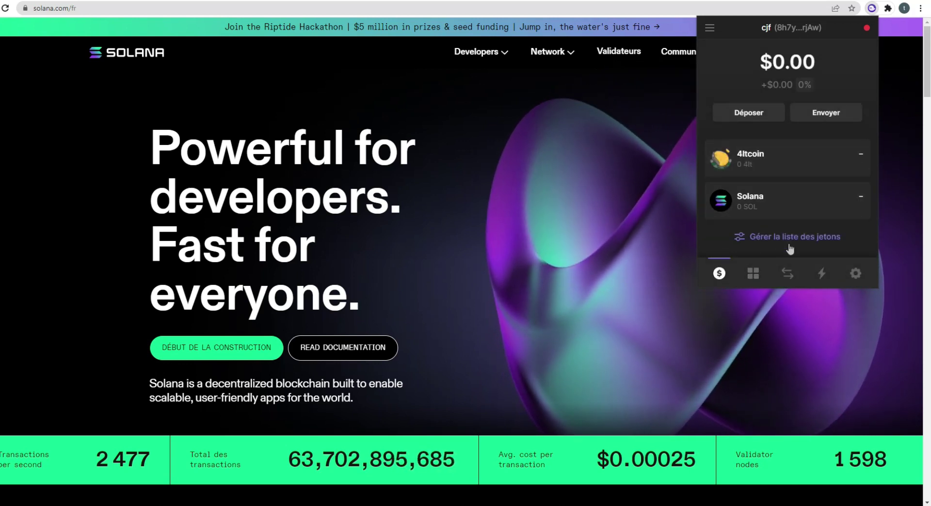
Step: Search Google for "raydium" in a new tab and open the official raydium.io site from the results
{"action": "left_click", "coordinate": [251, 1]}
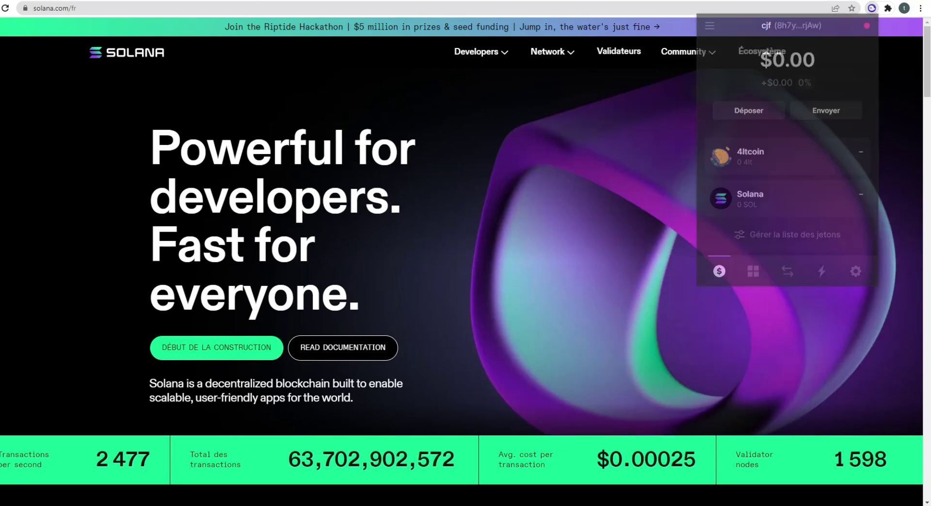
{"action": "left_click", "coordinate": [361, 170]}
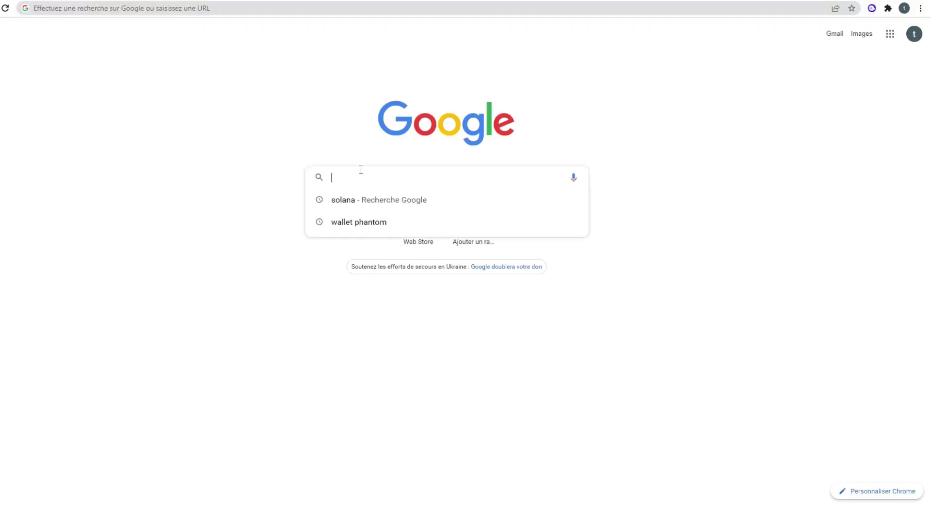
{"action": "type", "text": "raydium"}
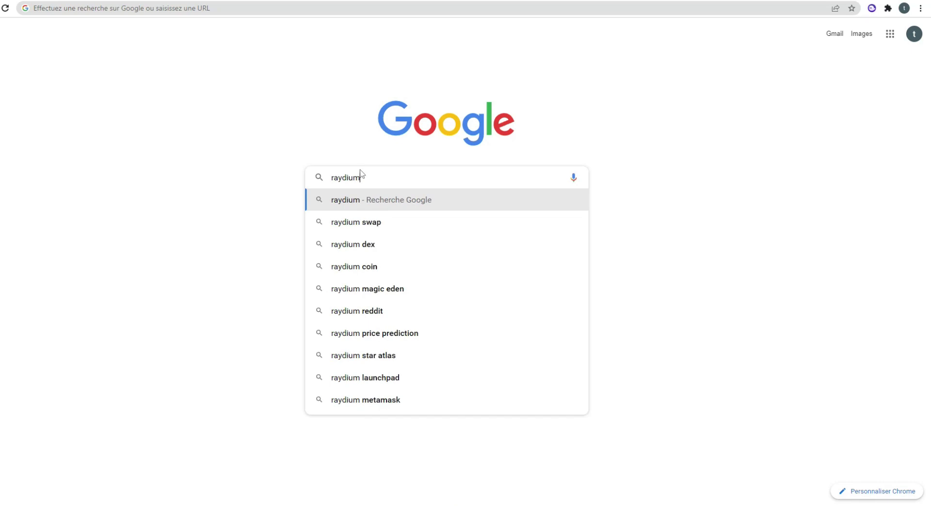
{"action": "key", "text": "Return"}
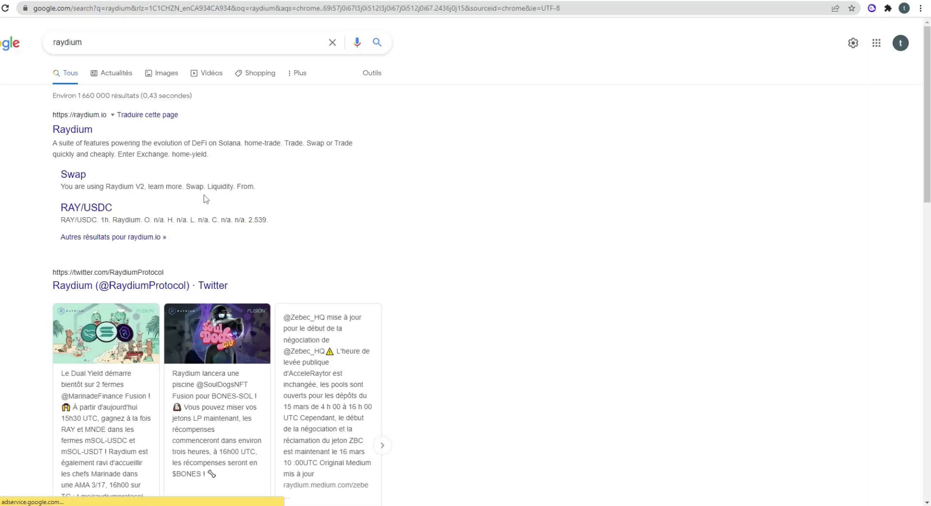
{"action": "left_click", "coordinate": [62, 128]}
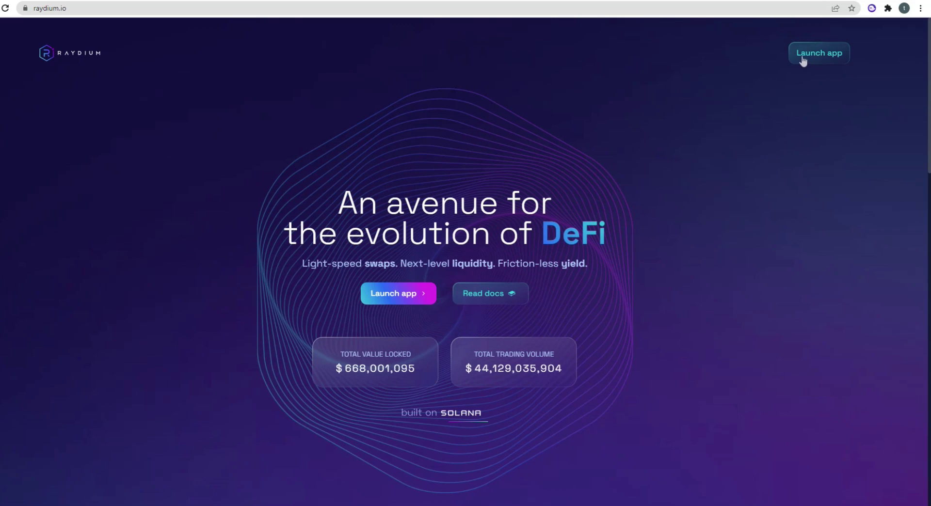
Step: Launch the Raydium app, dismiss its V2 welcome notice, and connect the Phantom wallet by approving the connection request
{"action": "left_click", "coordinate": [400, 301]}
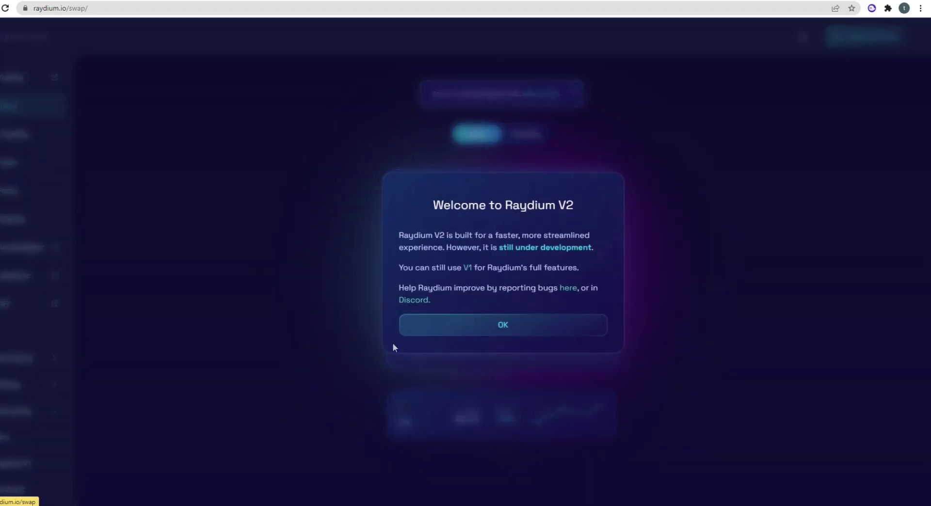
{"action": "left_click", "coordinate": [542, 332]}
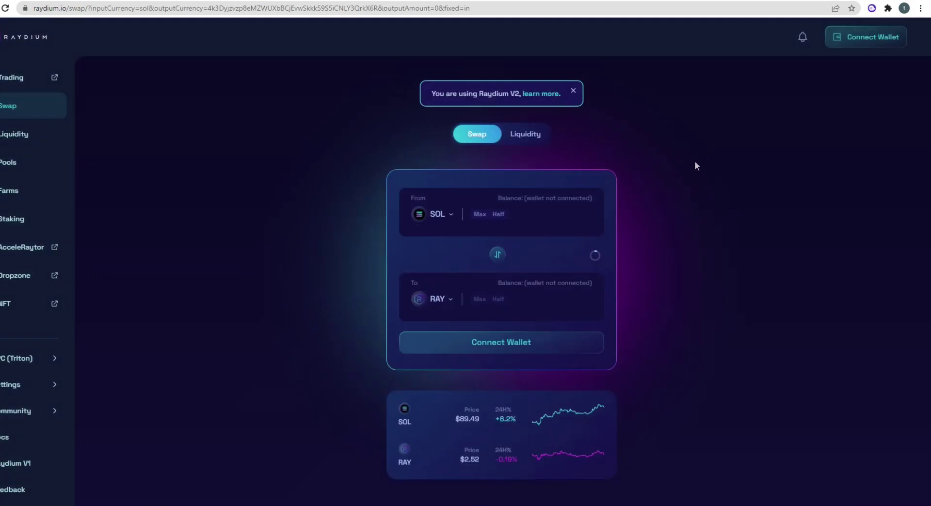
{"action": "left_click", "coordinate": [843, 40]}
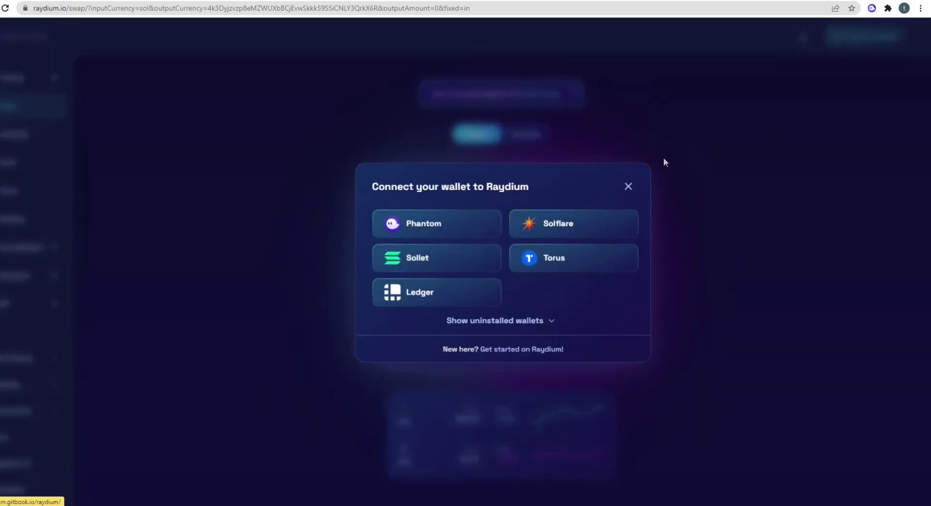
{"action": "left_click", "coordinate": [416, 230]}
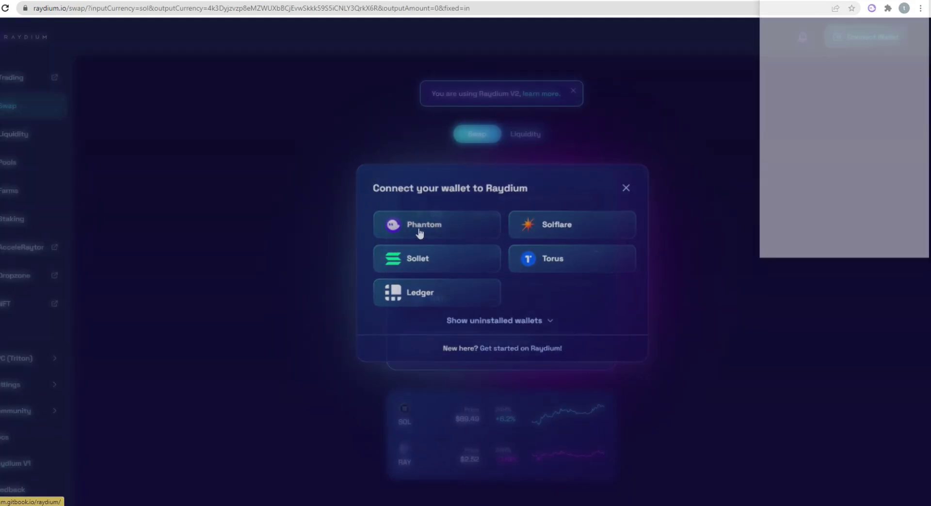
{"action": "left_click", "coordinate": [878, 239]}
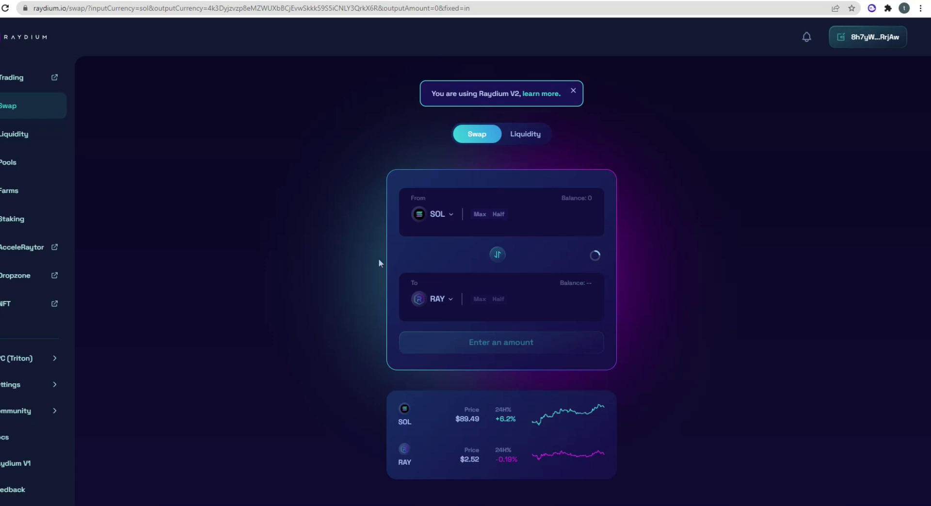
Step: Browse the swap form's token choices for both From and To, keeping SOL and RAY selected
{"action": "left_click", "coordinate": [439, 221]}
{"action": "scroll", "coordinate": [454, 275], "scroll_direction": "down", "scroll_amount": 5}
{"action": "scroll", "coordinate": [456, 272], "scroll_direction": "down", "scroll_amount": 20}
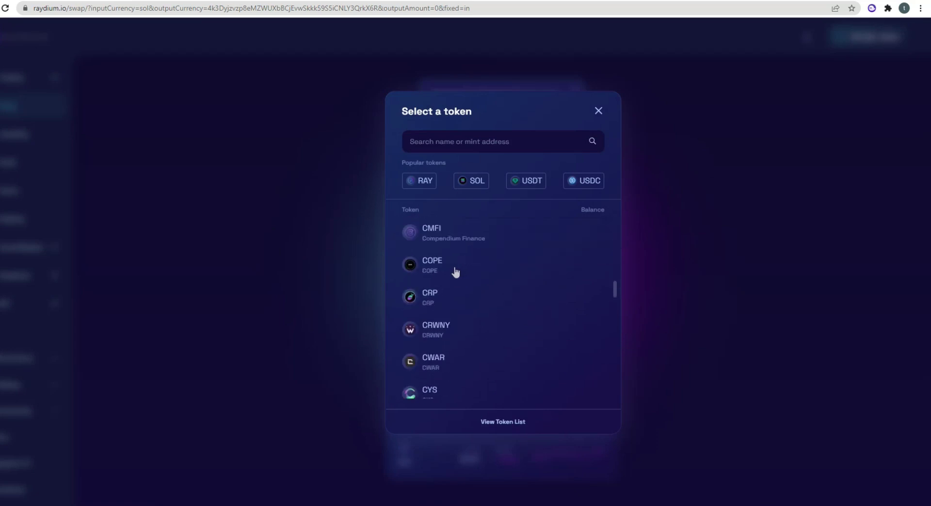
{"action": "scroll", "coordinate": [456, 272], "scroll_direction": "down", "scroll_amount": 10}
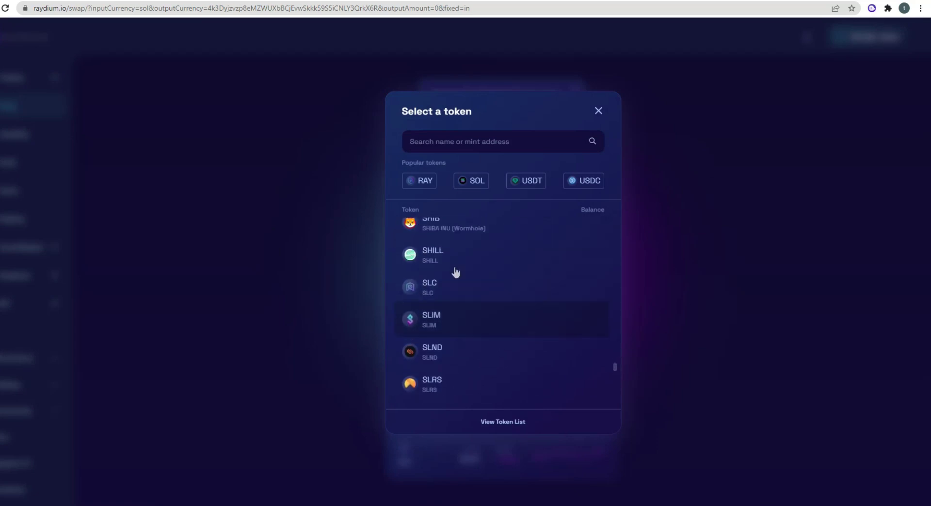
{"action": "left_click", "coordinate": [680, 293]}
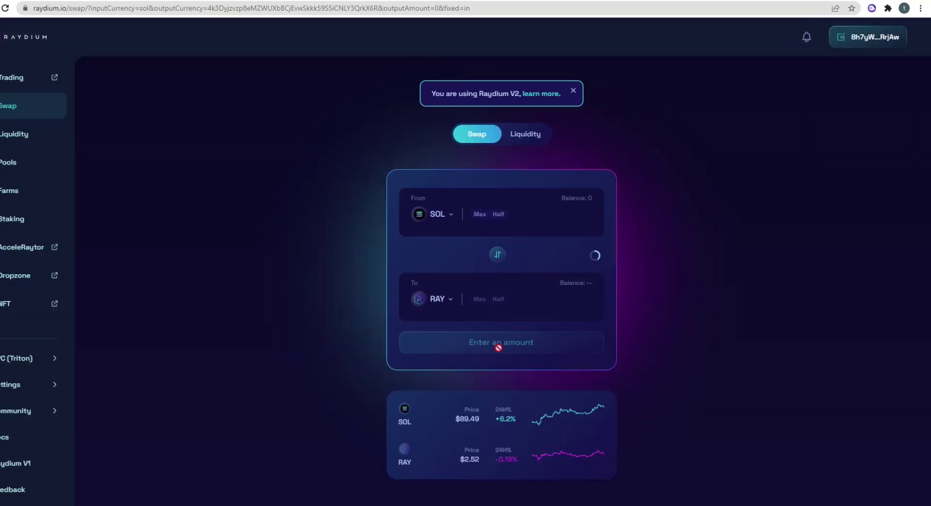
{"action": "left_click", "coordinate": [439, 299]}
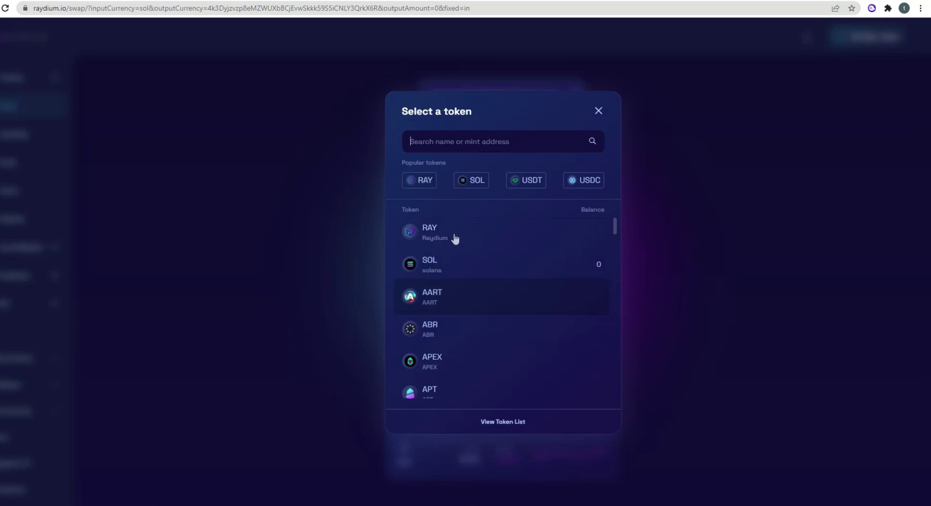
{"action": "left_click", "coordinate": [303, 290]}
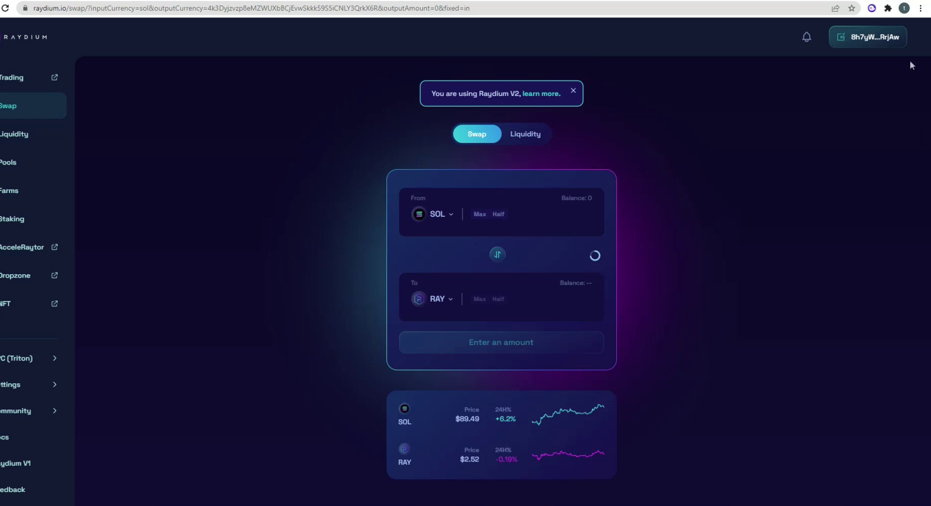
Step: Open the Phantom wallet over the Raydium page to check its connection indicator, account name and address
{"action": "left_click", "coordinate": [873, 9]}
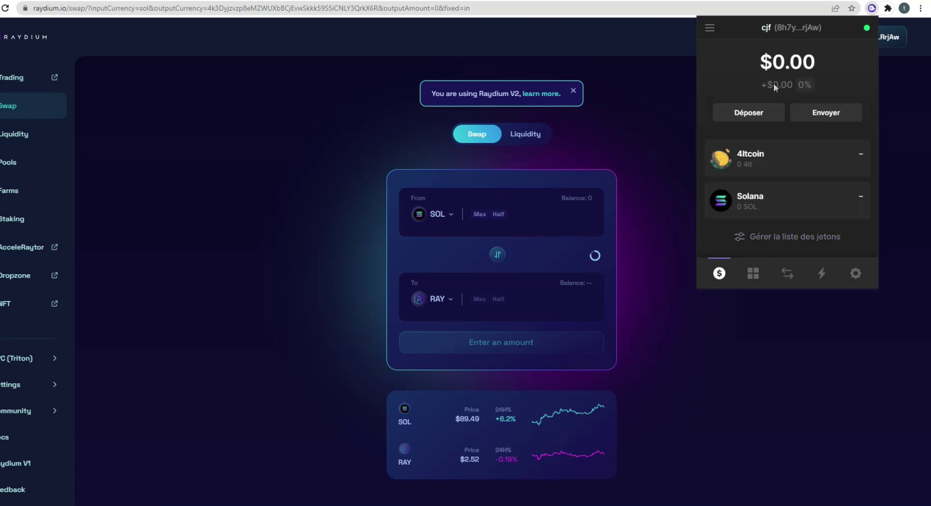
{"action": "left_click", "coordinate": [798, 28]}
{"action": "left_click", "coordinate": [783, 29]}
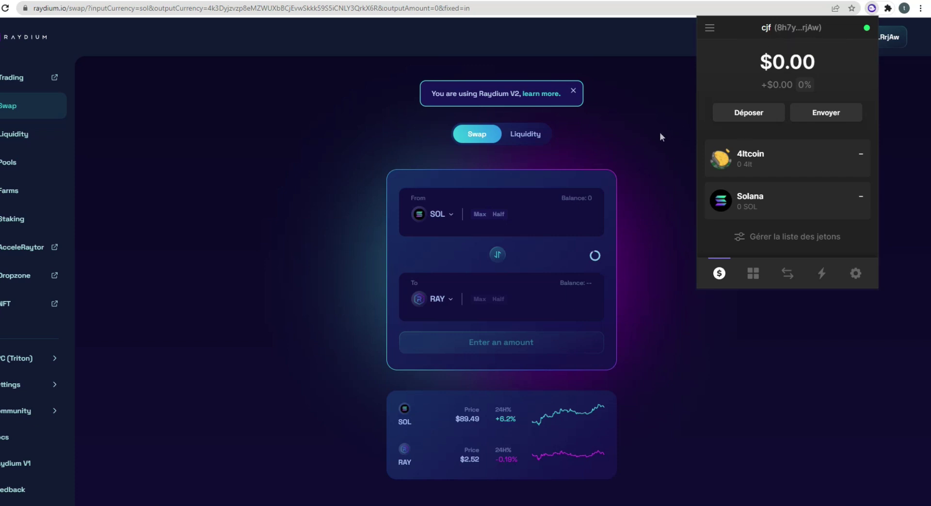